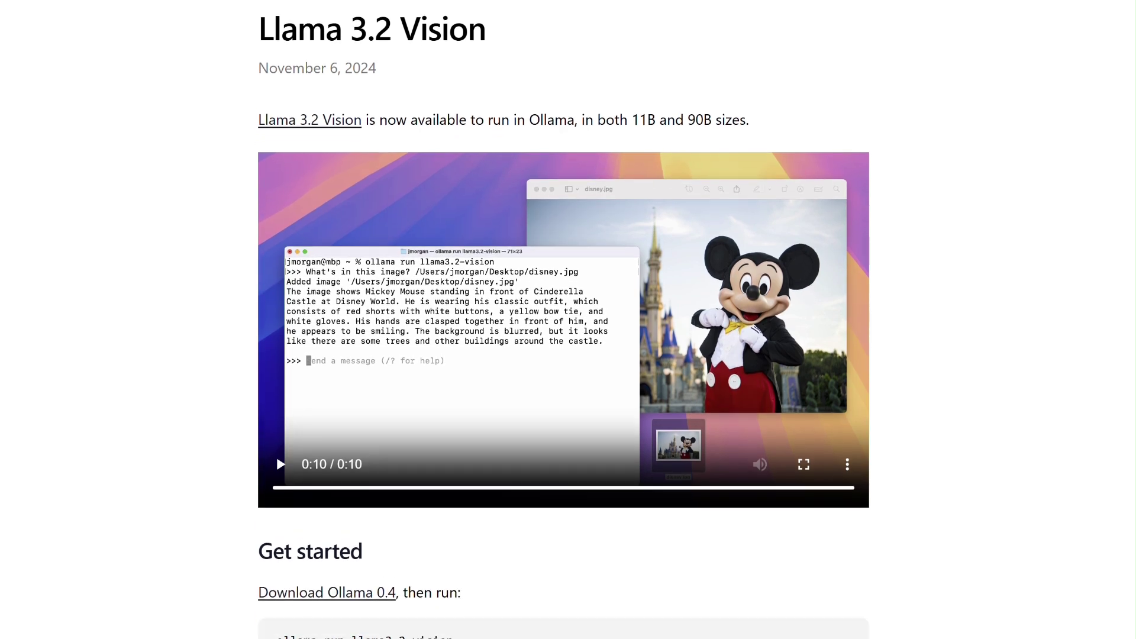
pyautogui.scroll(-1, 568, 320)
pyautogui.scroll(-1, 568, 320)
pyautogui.scroll(-1, 568, 320)
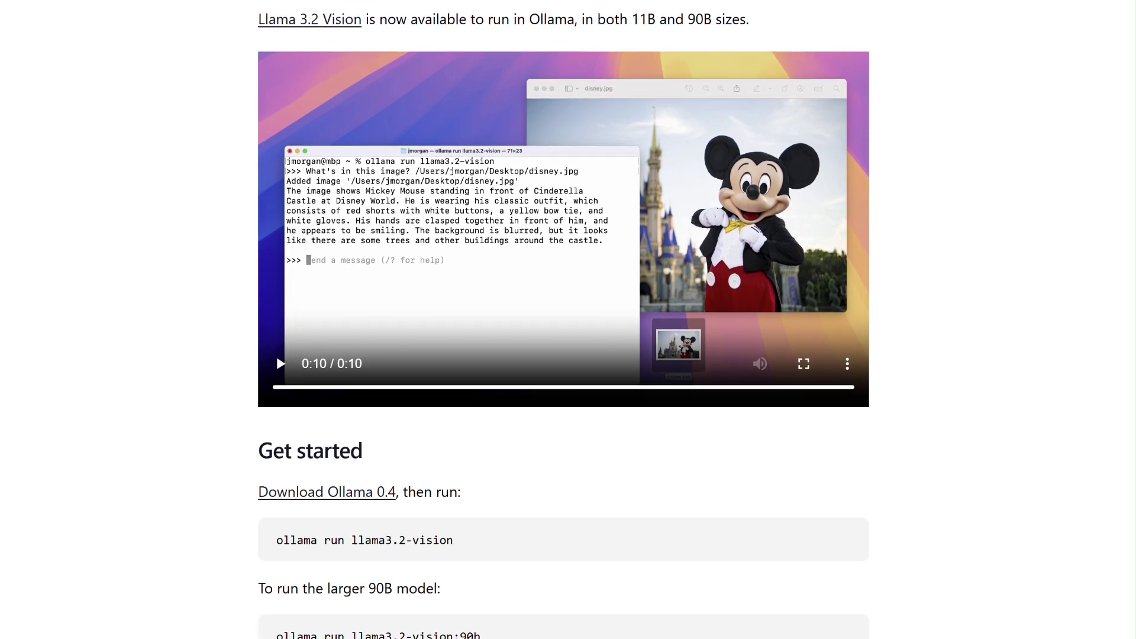
pyautogui.scroll(-1, 569, 319)
pyautogui.scroll(-1, 568, 320)
pyautogui.scroll(-1, 568, 320)
pyautogui.scroll(-1, 568, 320)
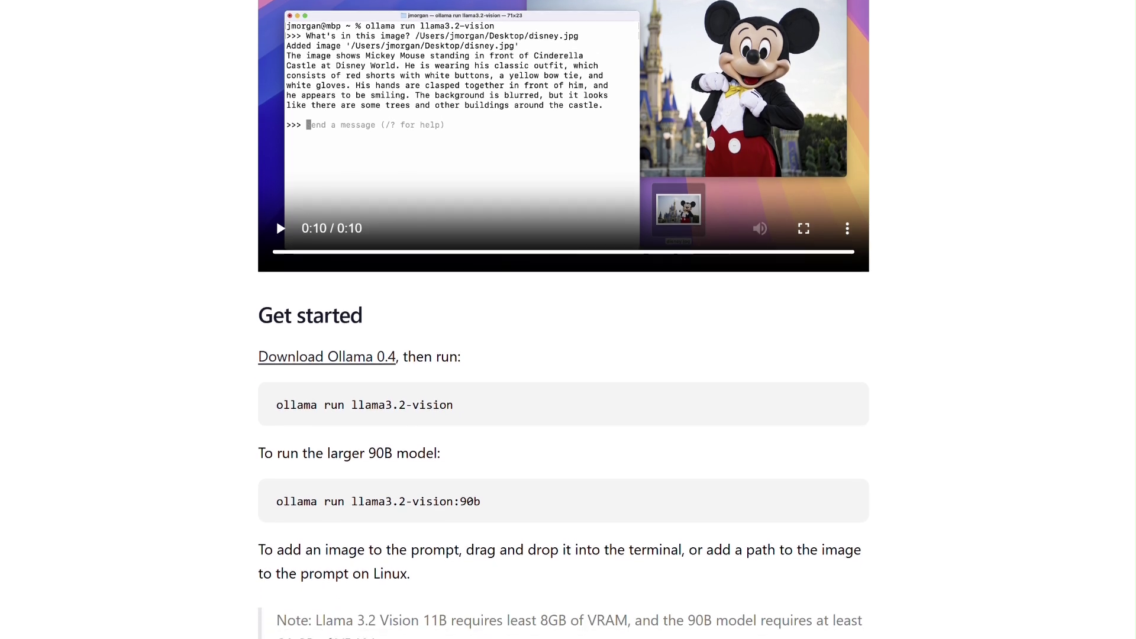
pyautogui.scroll(-2, 568, 320)
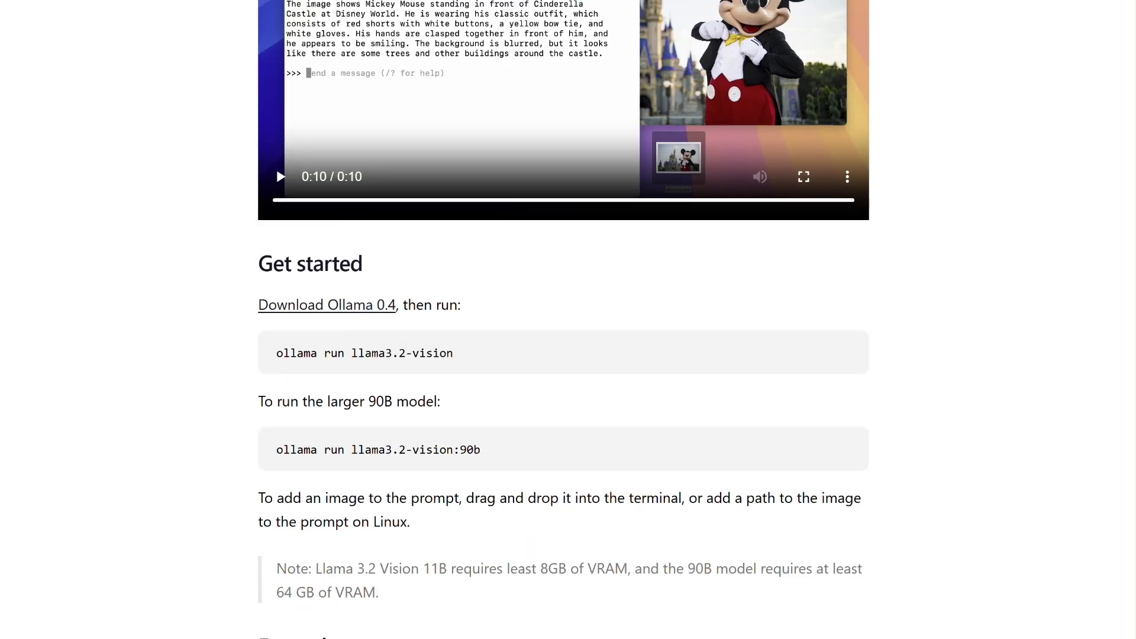
pyautogui.scroll(-1, 567, 319)
pyautogui.scroll(-1, 568, 320)
pyautogui.scroll(-1, 568, 319)
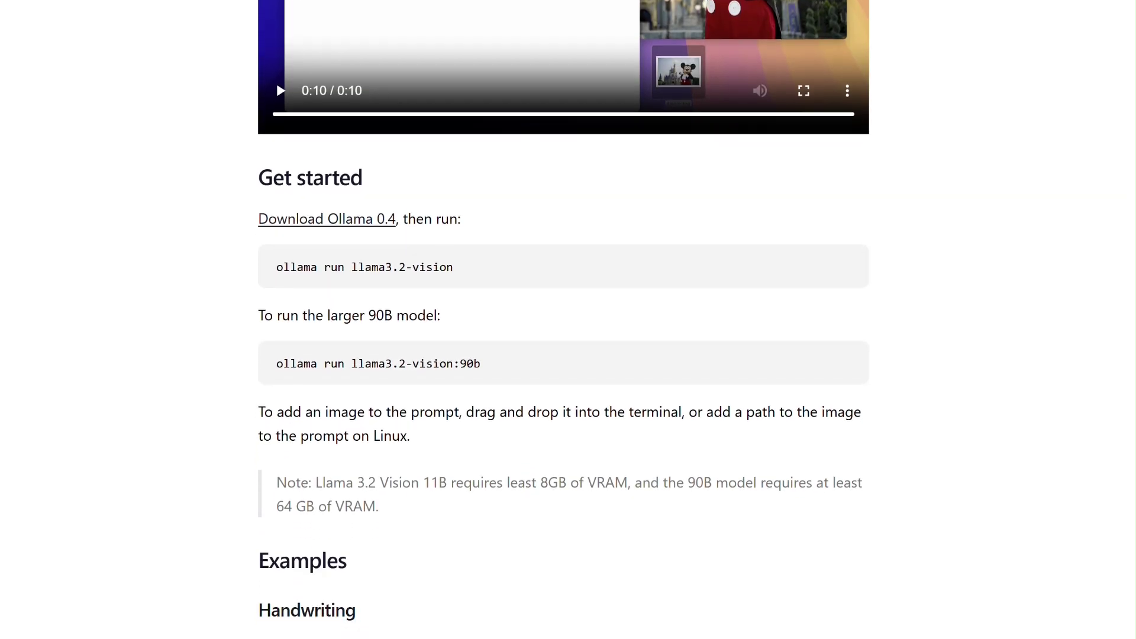
pyautogui.scroll(-1, 567, 320)
pyautogui.scroll(-1, 569, 320)
pyautogui.scroll(-1, 567, 320)
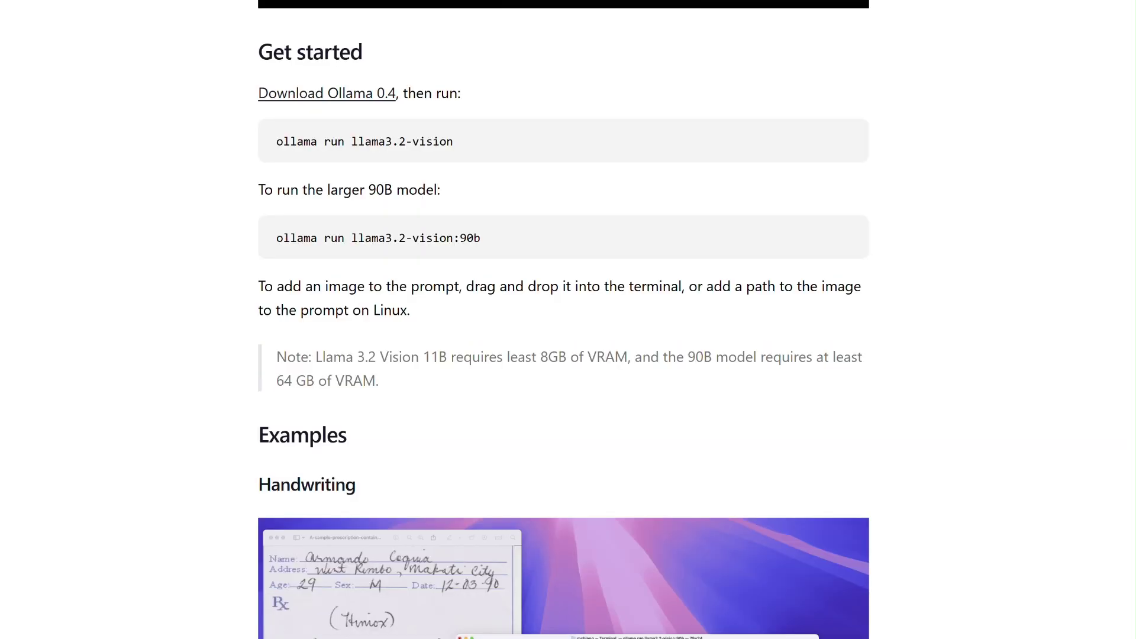
pyautogui.scroll(-1, 567, 320)
pyautogui.scroll(-1, 568, 320)
pyautogui.scroll(-1, 568, 320)
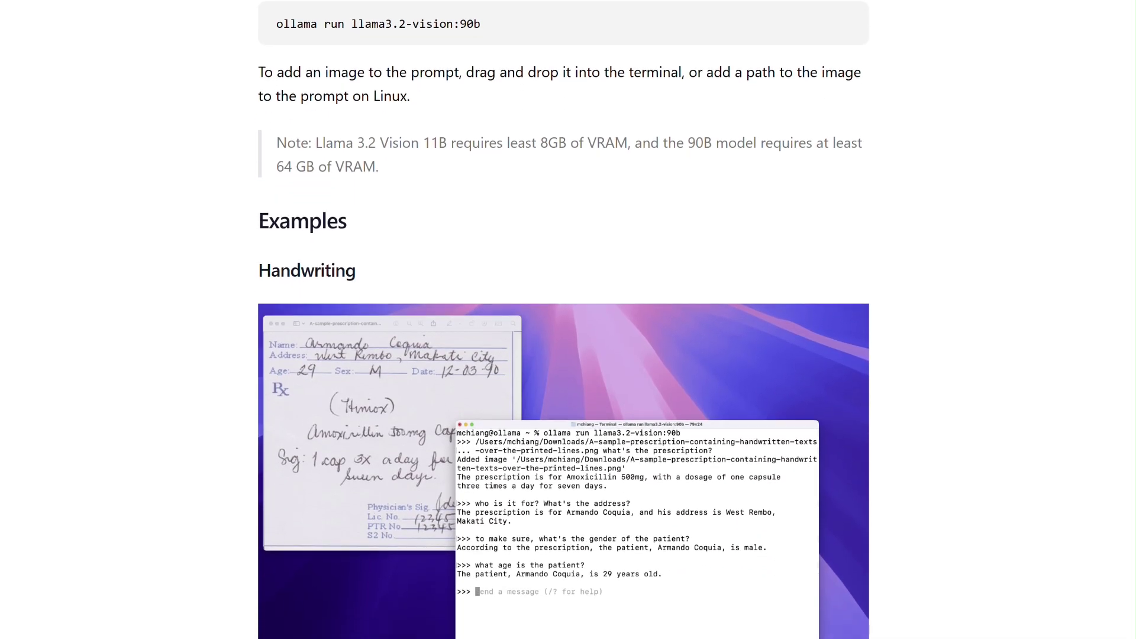
pyautogui.scroll(-1, 568, 320)
pyautogui.scroll(-1, 568, 320)
pyautogui.scroll(-1, 568, 320)
pyautogui.scroll(1, 568, 320)
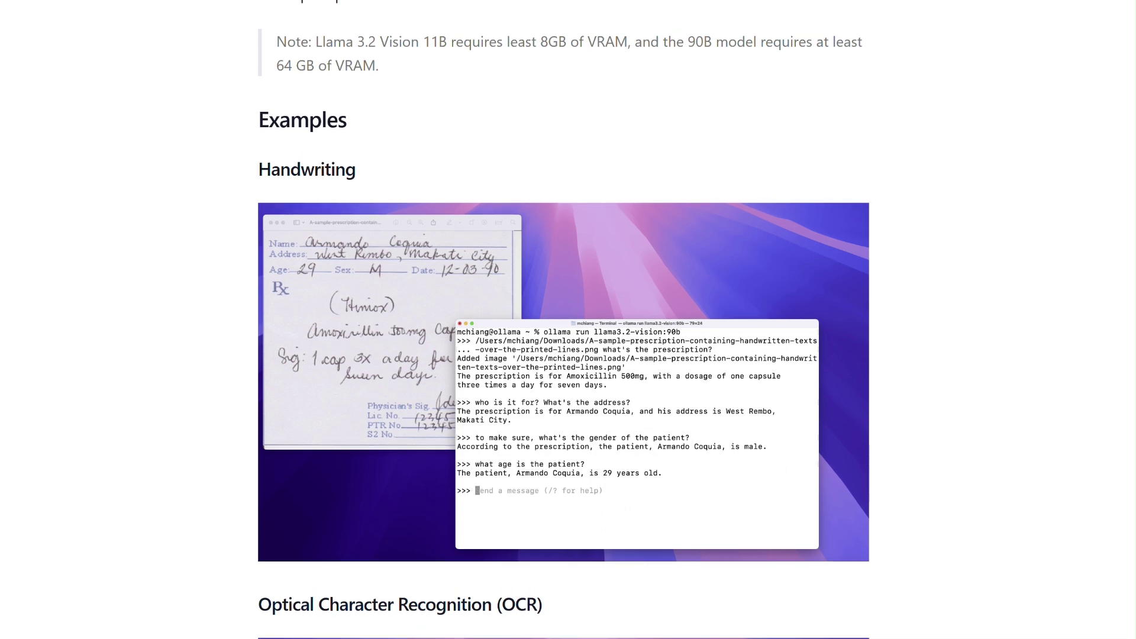
pyautogui.scroll(-3, 569, 319)
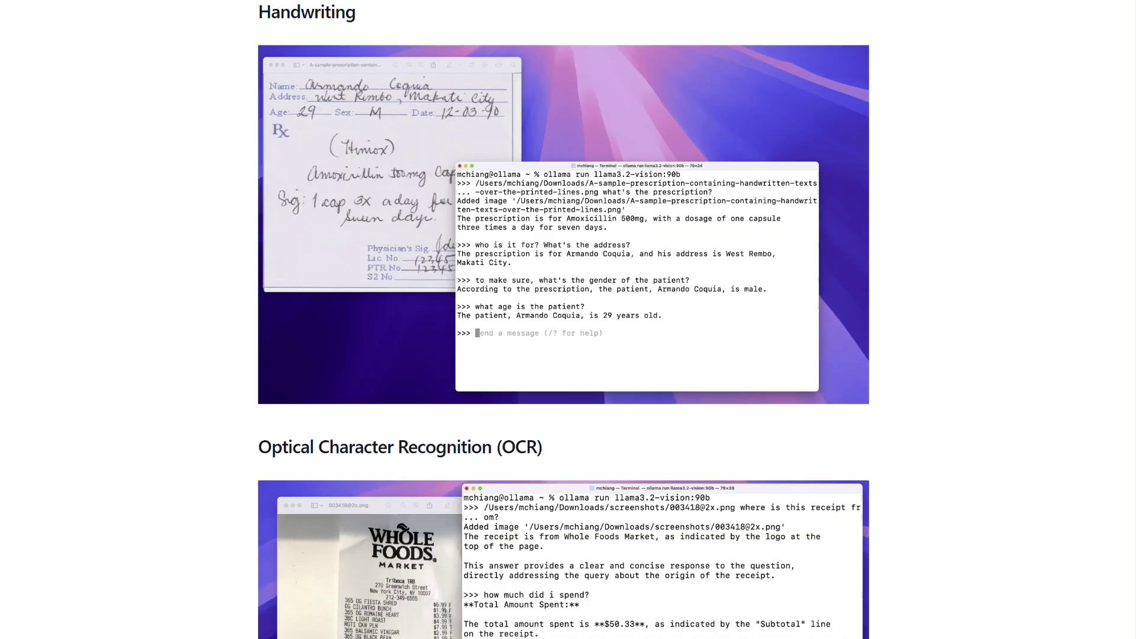
pyautogui.scroll(-2, 568, 319)
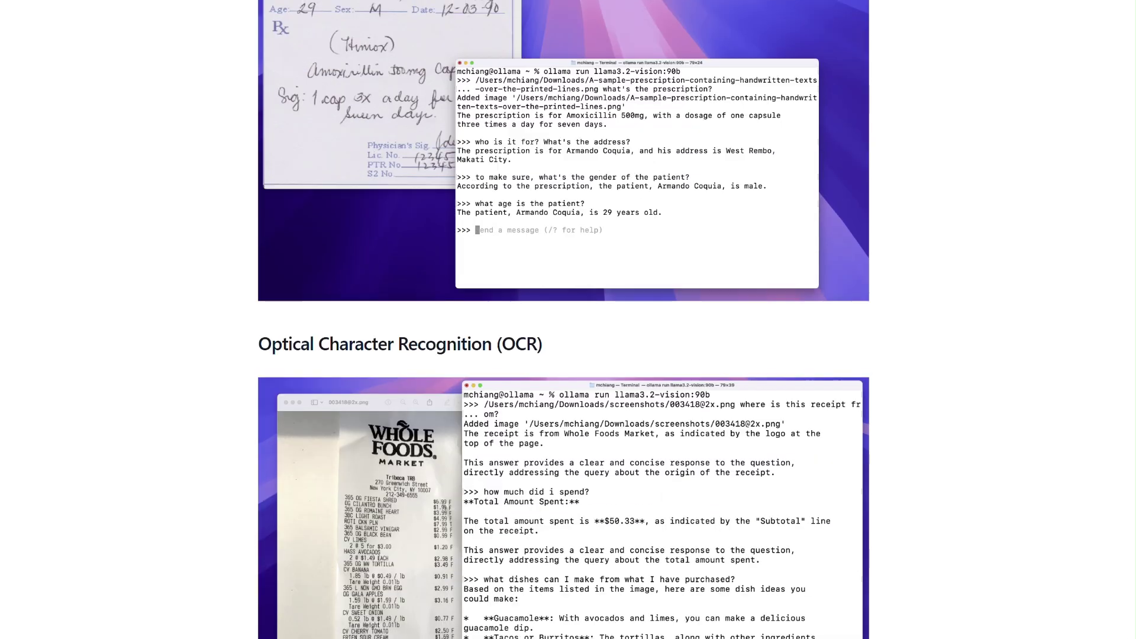
pyautogui.scroll(-1, 568, 320)
pyautogui.scroll(-2, 568, 319)
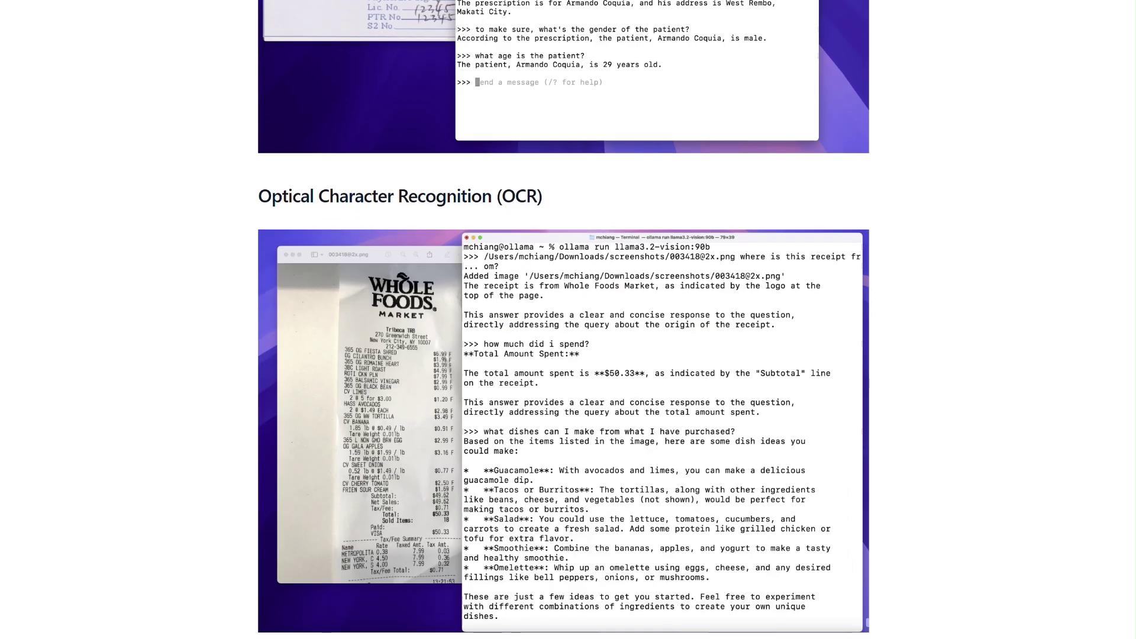
pyautogui.scroll(-1, 568, 320)
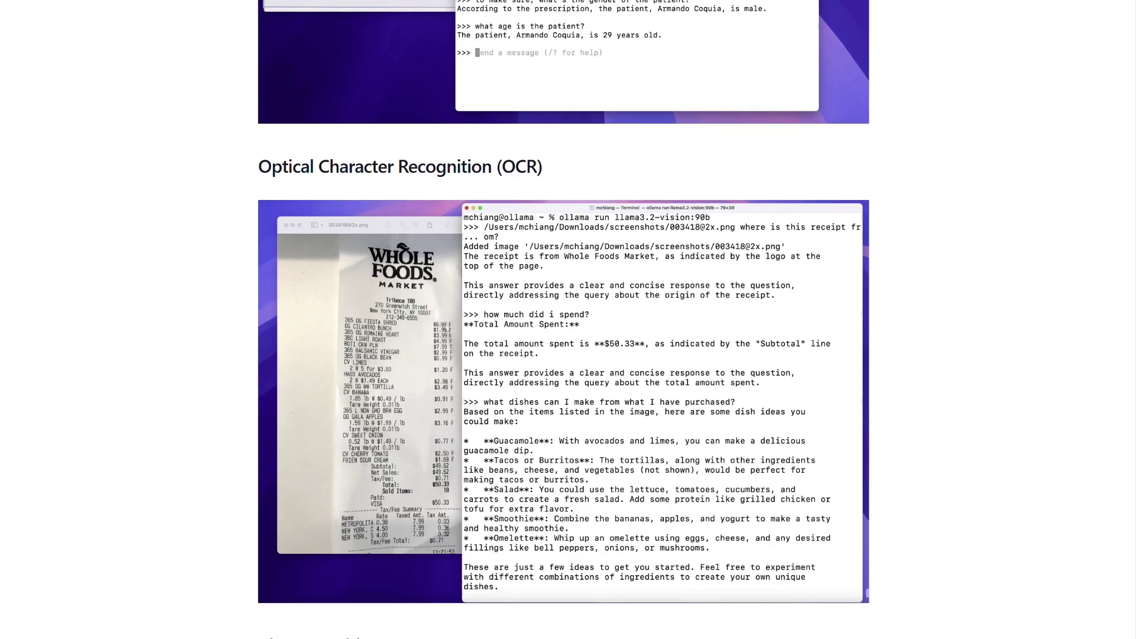
pyautogui.scroll(-3, 567, 320)
pyautogui.scroll(-2, 568, 319)
pyautogui.scroll(-1, 568, 319)
pyautogui.scroll(-1, 568, 319)
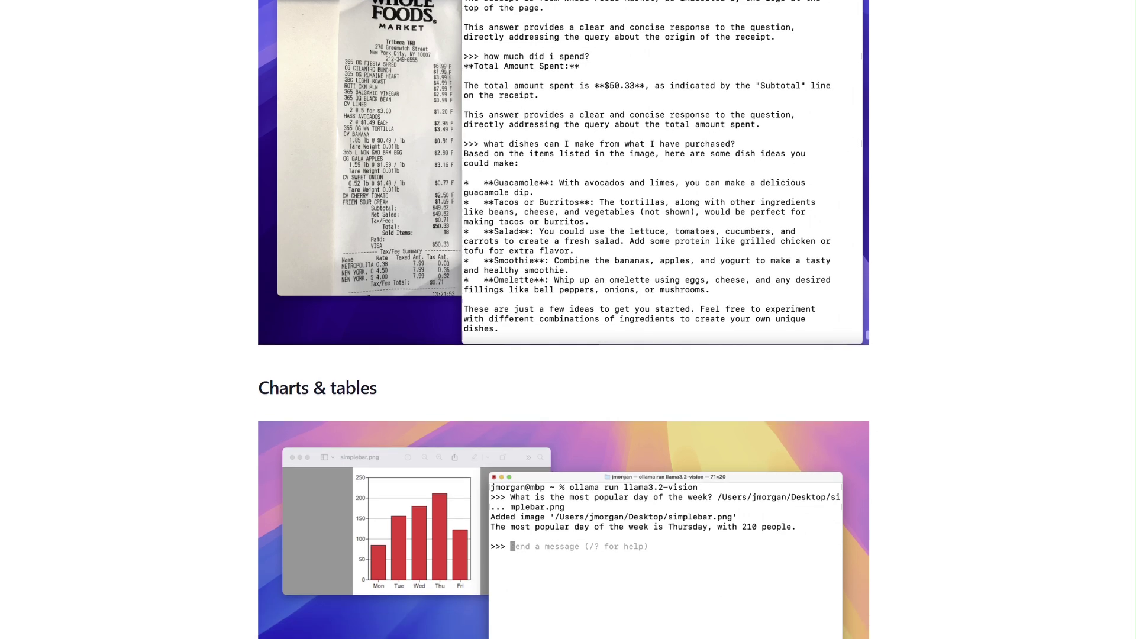
pyautogui.scroll(-3, 569, 320)
pyautogui.scroll(-1, 568, 320)
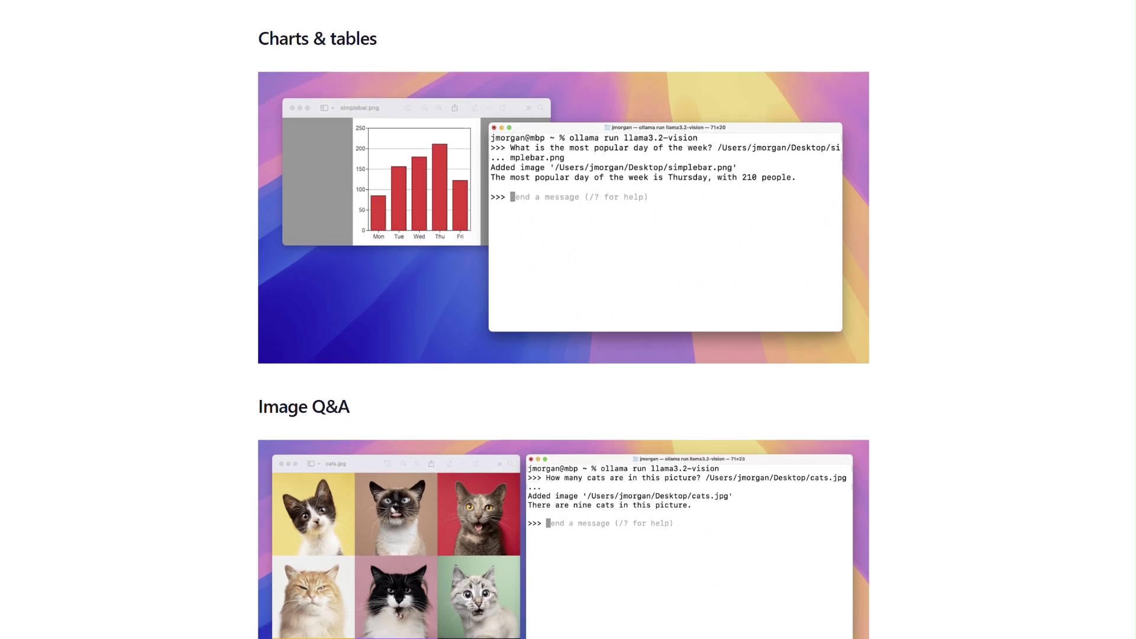
pyautogui.scroll(-3, 568, 319)
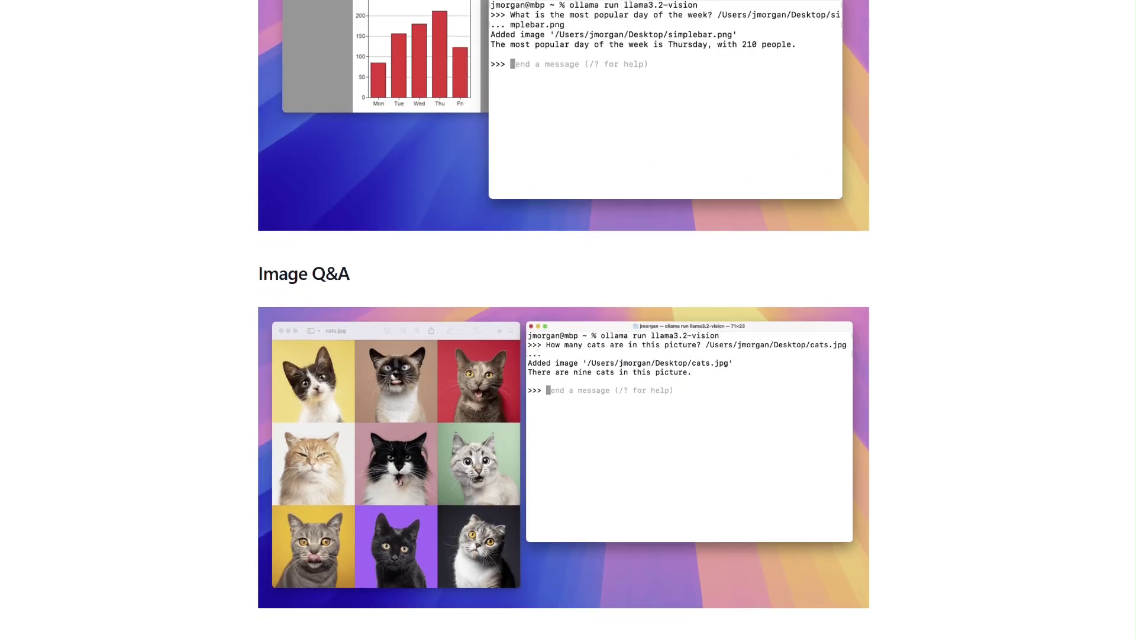
pyautogui.scroll(-2, 567, 319)
pyautogui.scroll(-1, 569, 319)
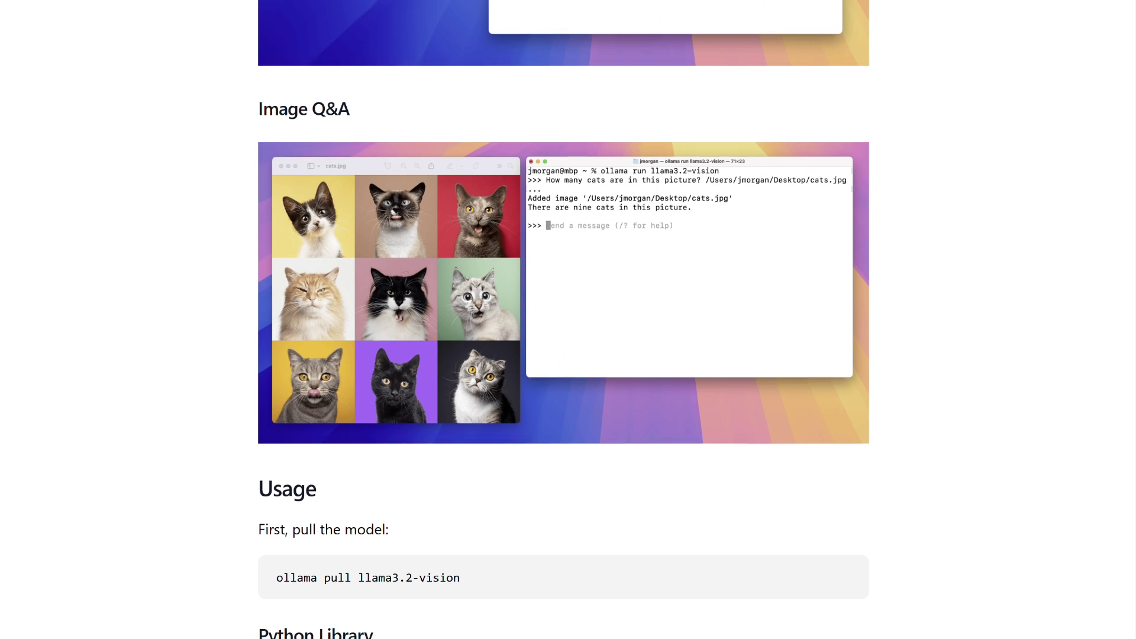
pyautogui.scroll(-1, 567, 320)
pyautogui.scroll(-2, 568, 319)
pyautogui.scroll(-1, 568, 320)
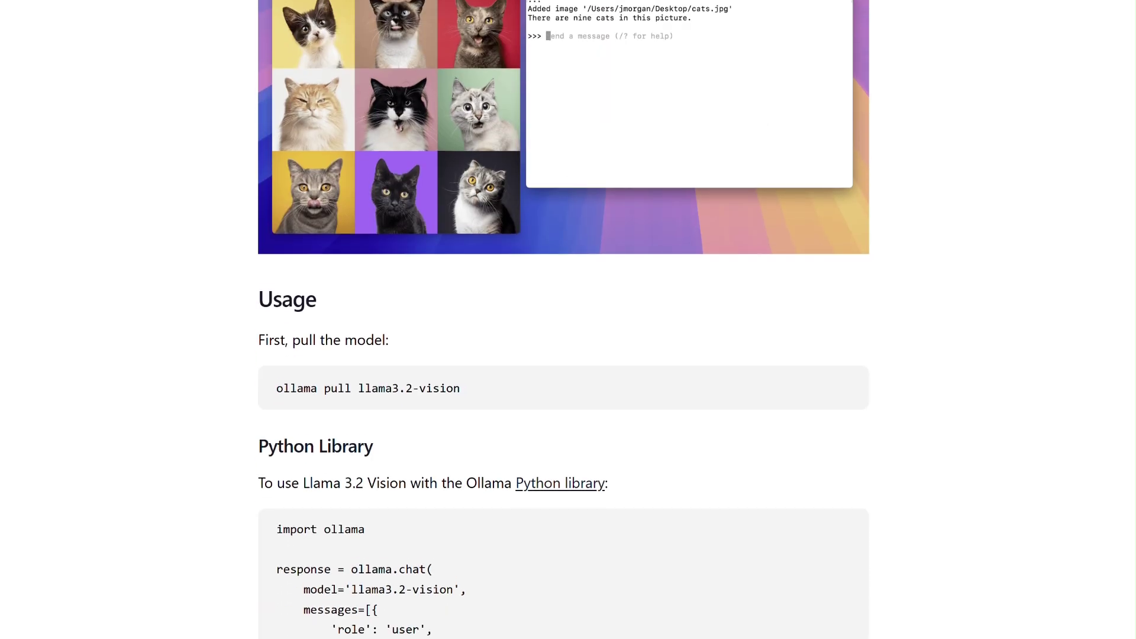
pyautogui.scroll(-1, 568, 320)
pyautogui.scroll(-1, 567, 320)
pyautogui.scroll(-1, 568, 319)
pyautogui.scroll(-1, 568, 319)
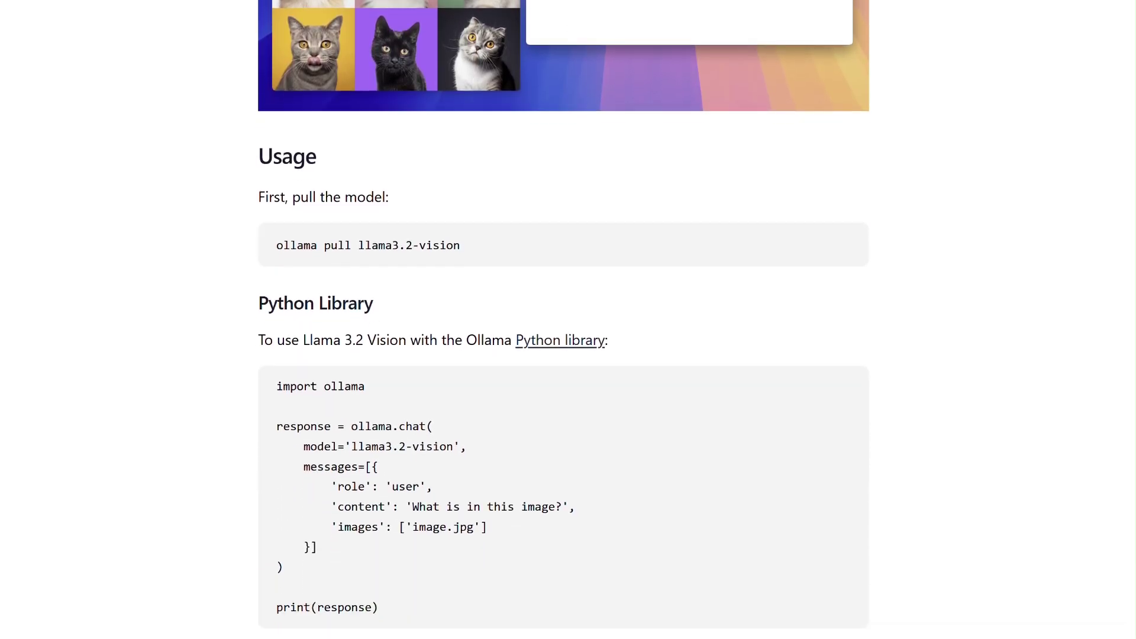
pyautogui.scroll(-1, 568, 319)
pyautogui.scroll(-1, 568, 320)
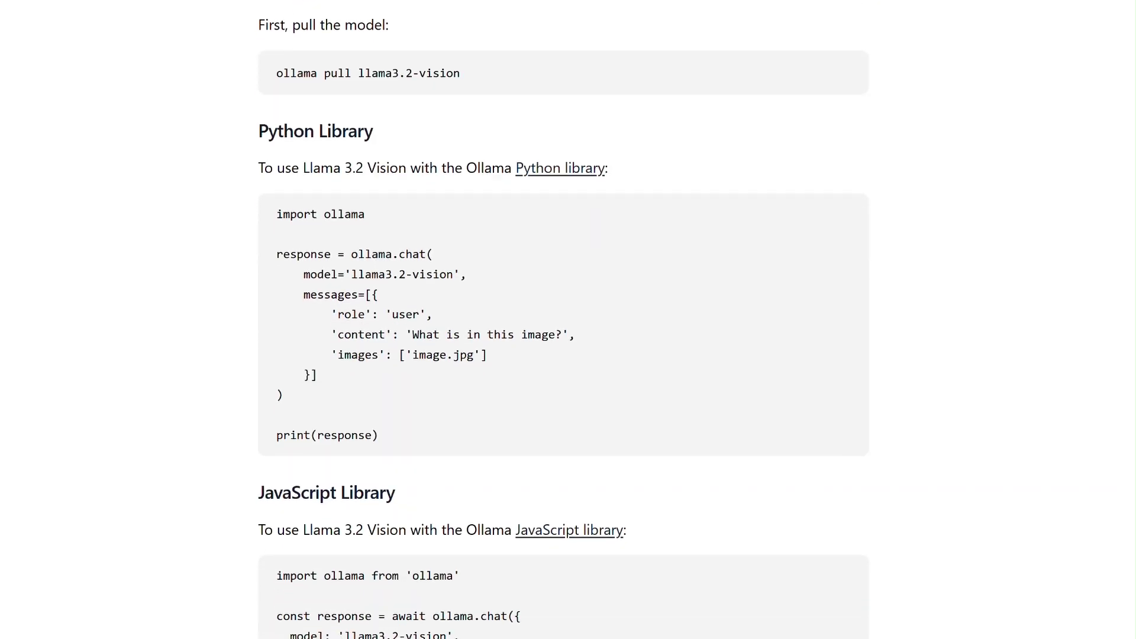
pyautogui.scroll(-1, 569, 320)
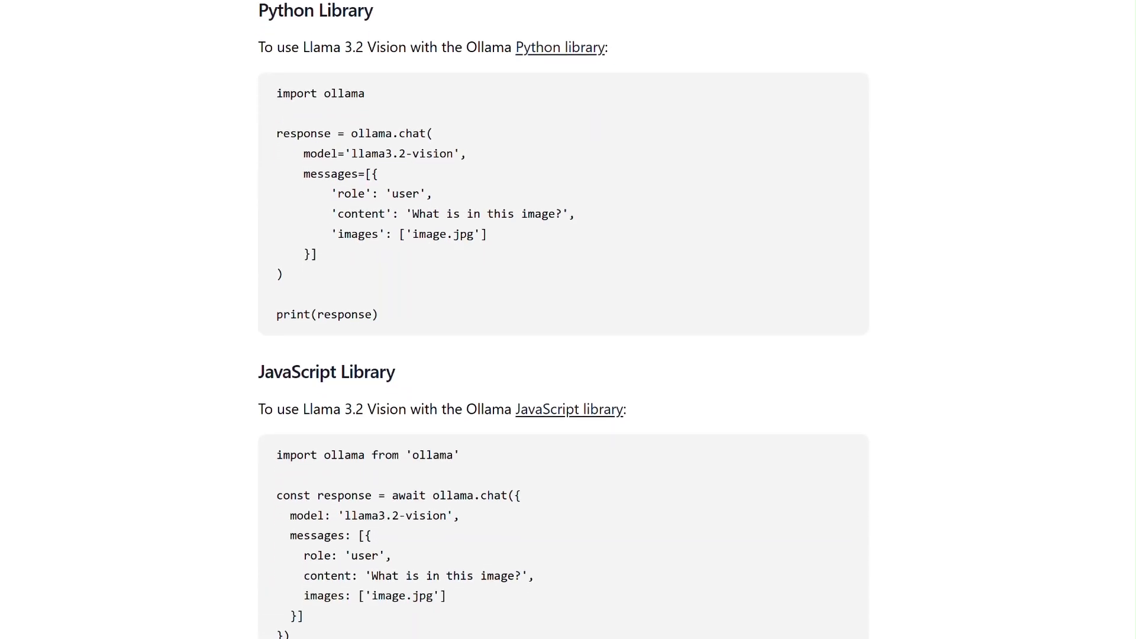
pyautogui.scroll(-2, 569, 320)
pyautogui.scroll(-1, 568, 320)
pyautogui.scroll(-1, 568, 319)
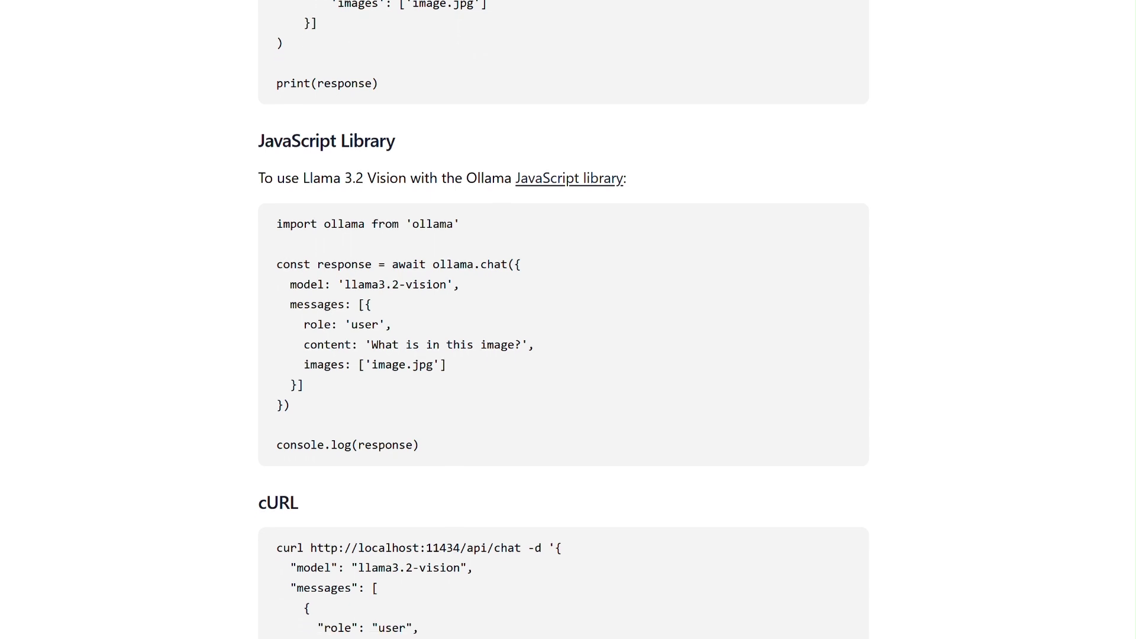
pyautogui.scroll(-1, 569, 319)
pyautogui.scroll(-2, 568, 319)
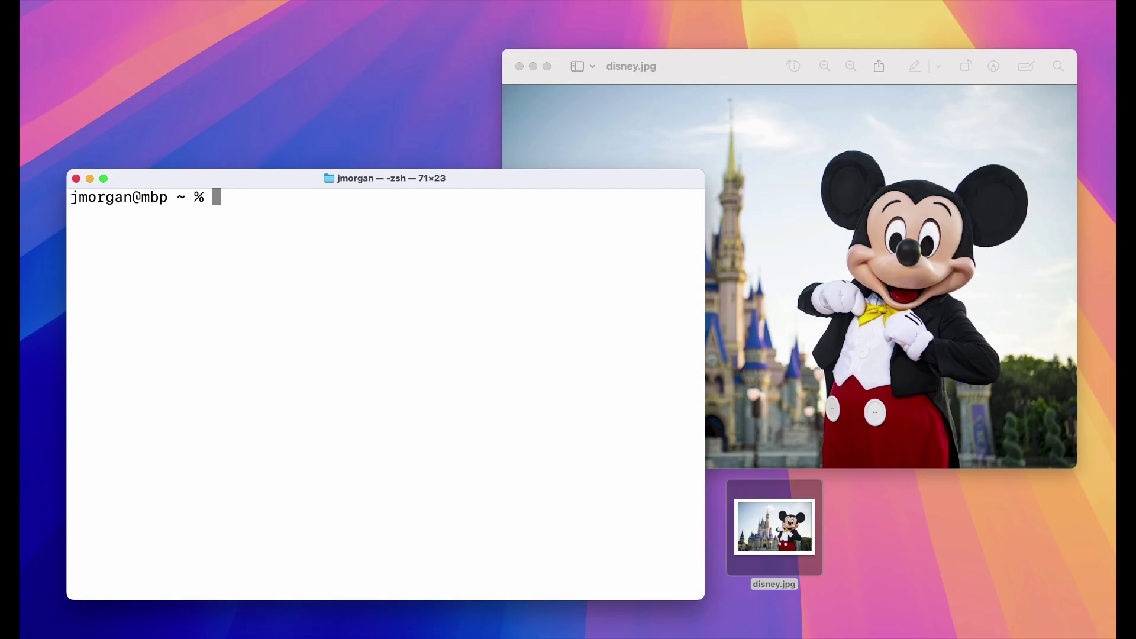
pyautogui.write('ollama run lla')
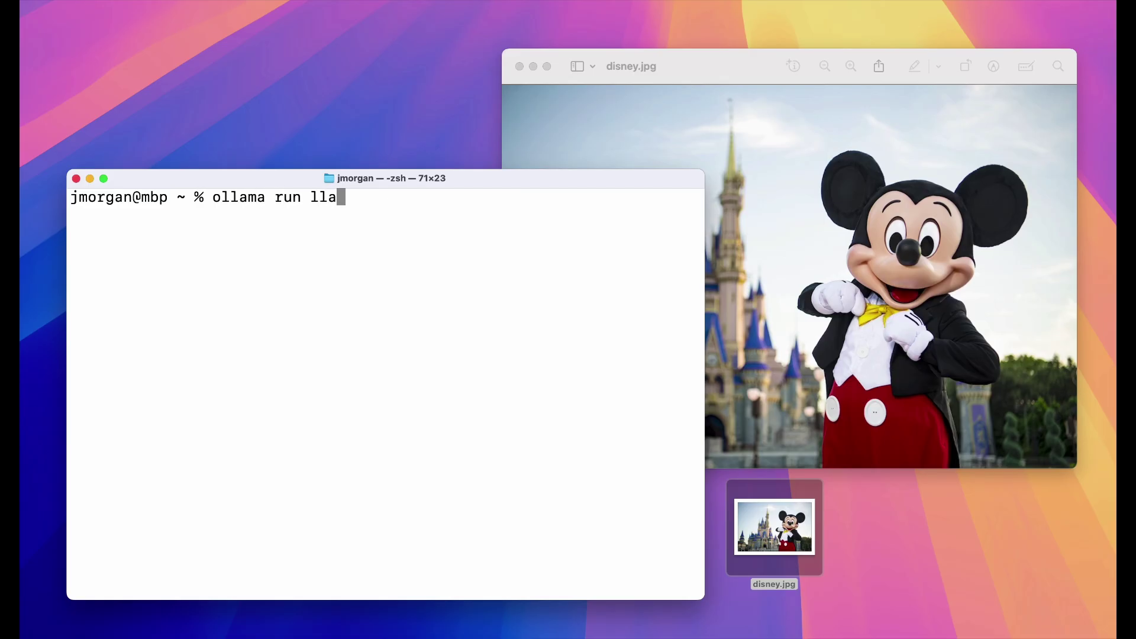
pyautogui.write('ma3.2-vision')
# - Run llama3.2-vision with Ollama and ask what is in the attached disney.jpg
pyautogui.press('Return')
pyautogui.write("What's in")
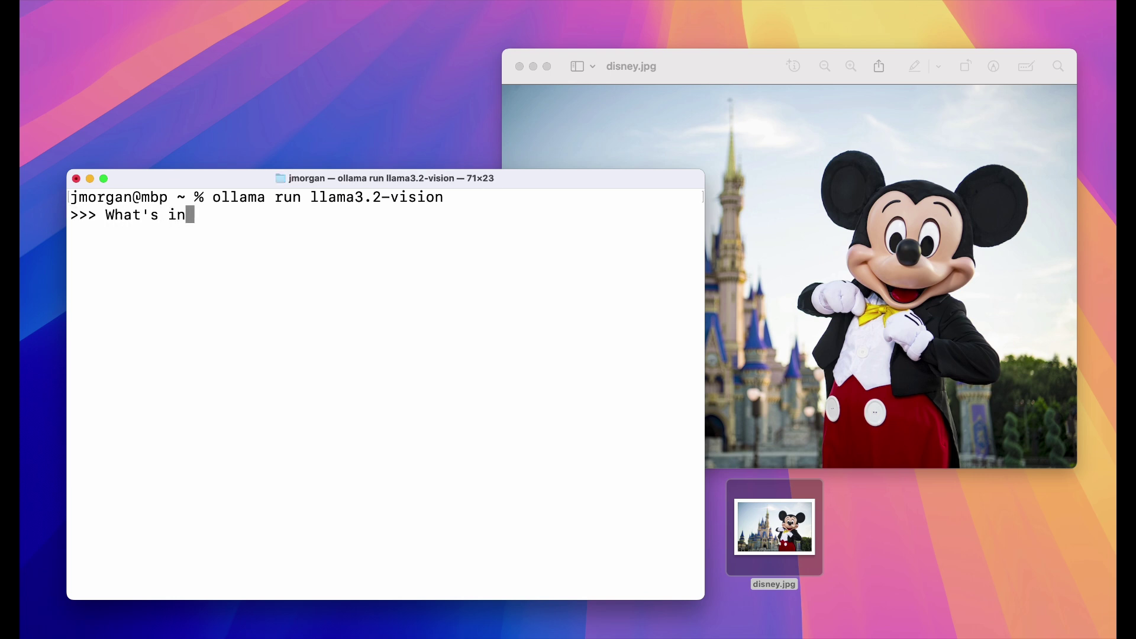
pyautogui.write(' this image?')
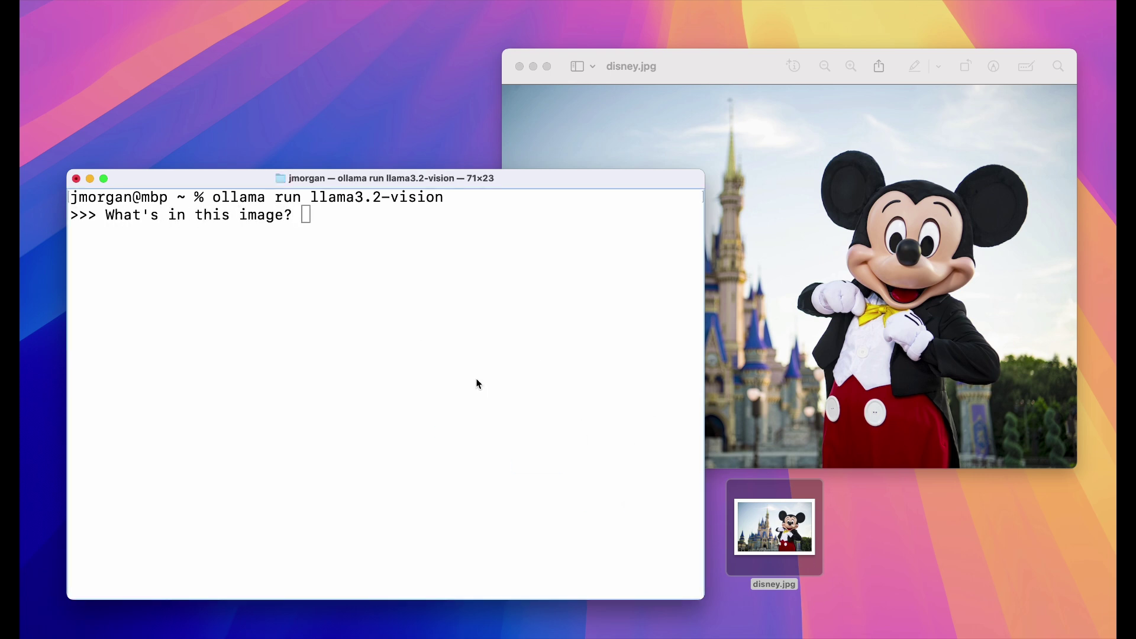
pyautogui.moveTo(775, 527); pyautogui.dragTo(477, 385)
pyautogui.press('Return')
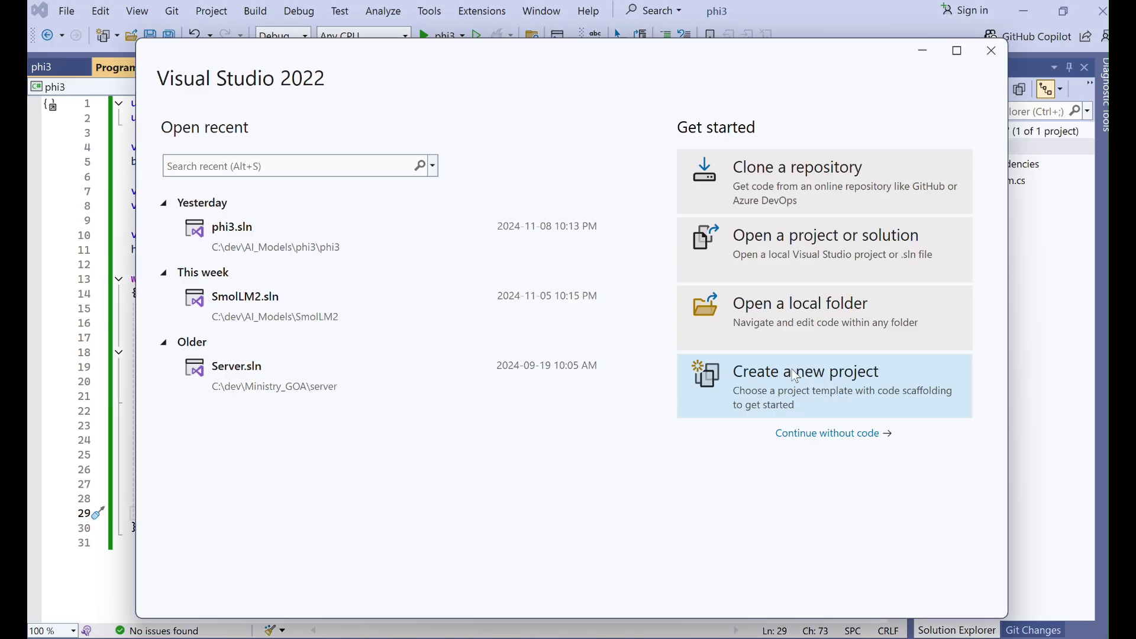
# - Create a Console App named ConsoleApp1 in the default location, targeting .NET 8.0
pyautogui.click(803, 377)
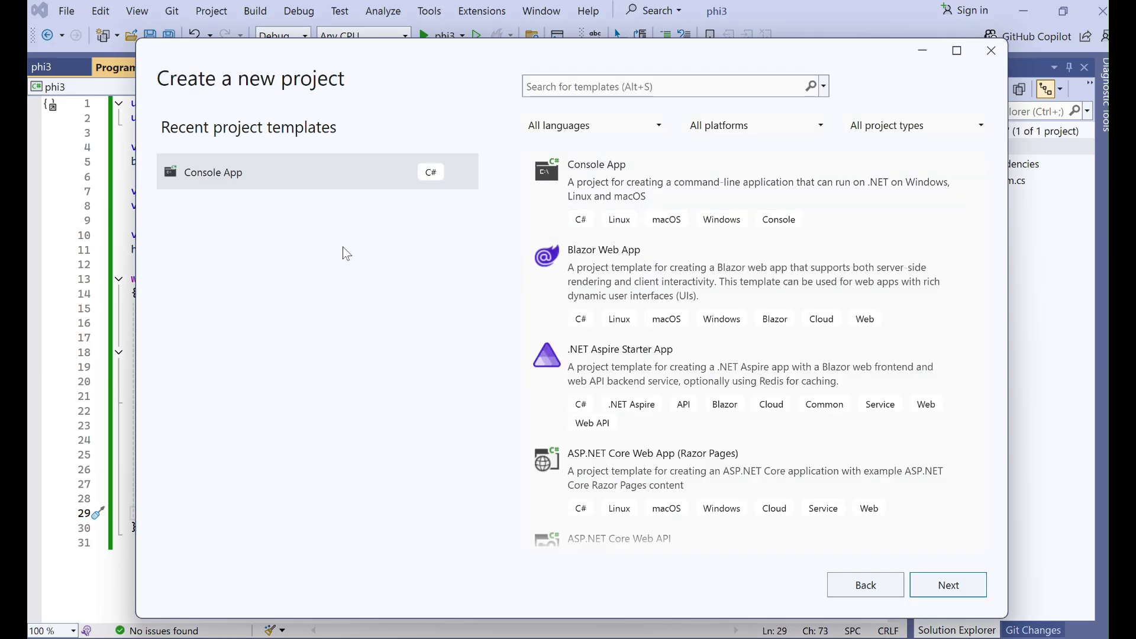
pyautogui.click(943, 583)
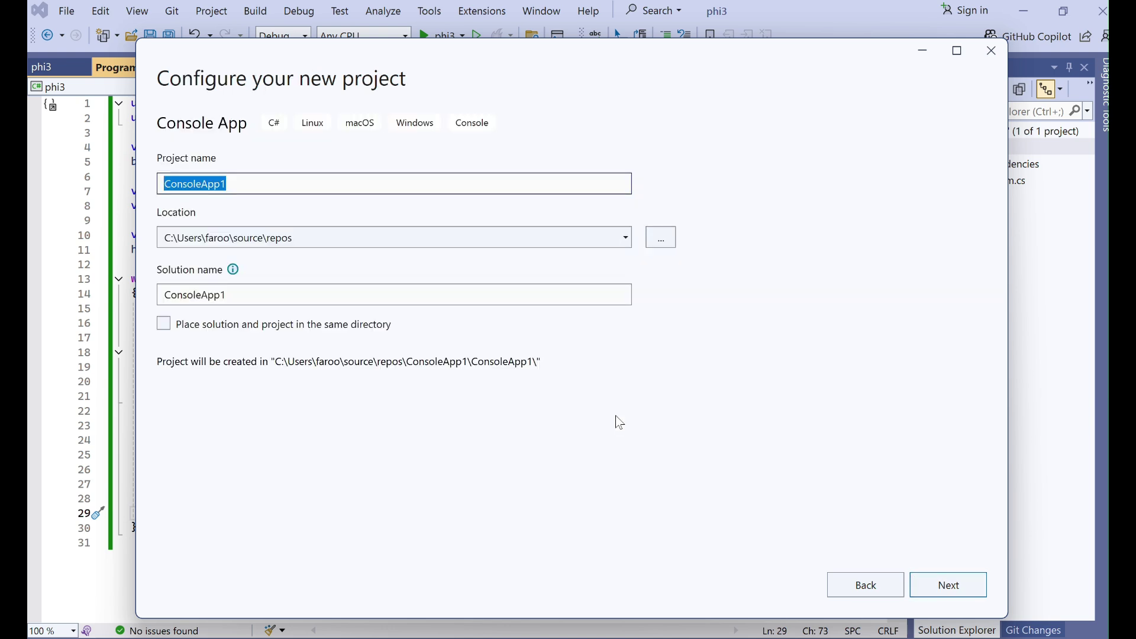
pyautogui.click(947, 585)
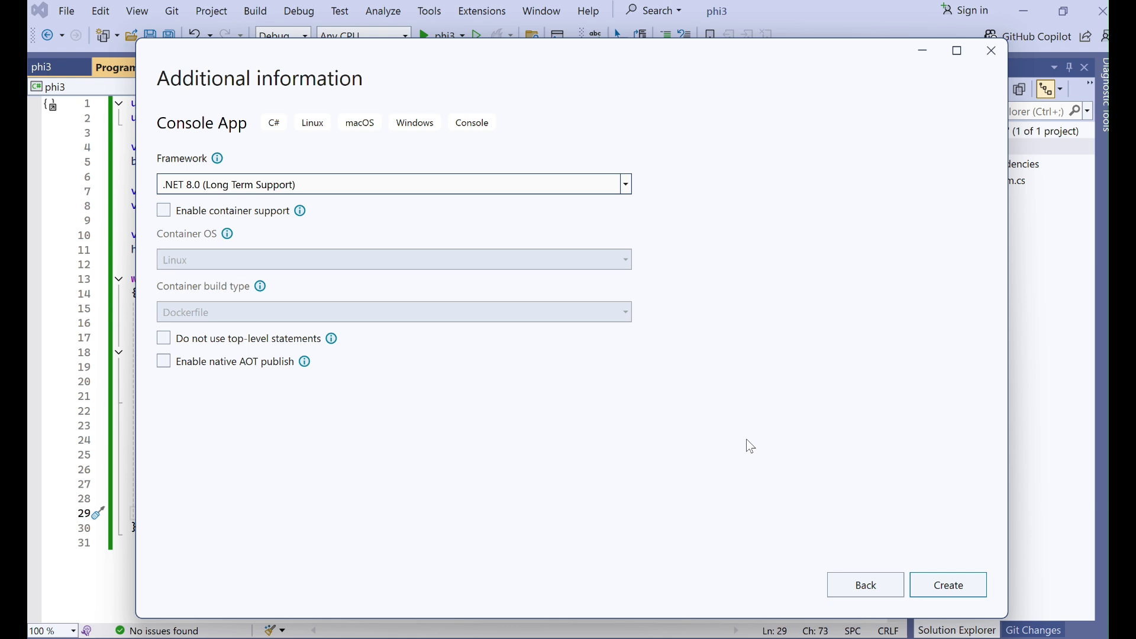
pyautogui.click(952, 587)
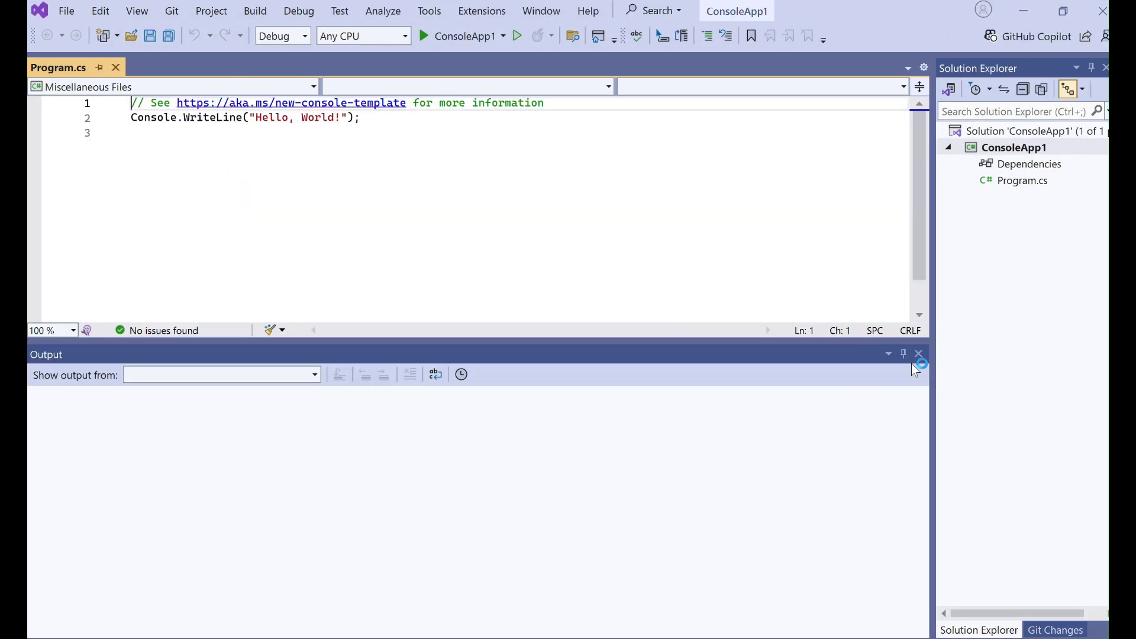
# - Hide the Output pane, open Program.cs, and highlight the HttpClient block and localhost:11434 address
pyautogui.click(911, 359)
pyautogui.click(1024, 164)
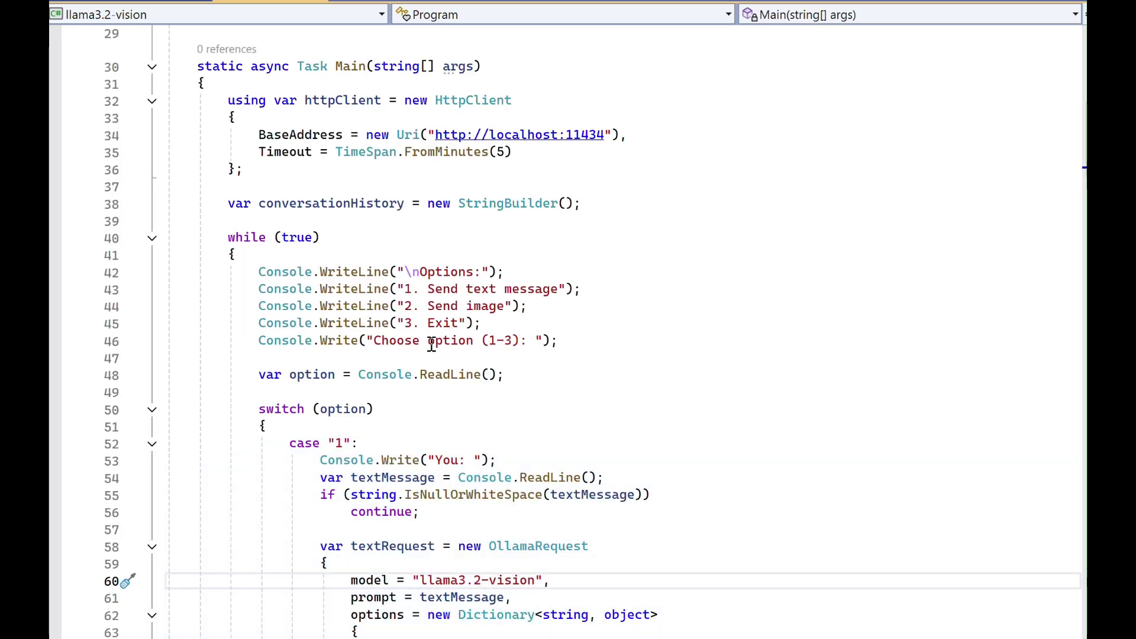
pyautogui.moveTo(221, 101); pyautogui.dragTo(390, 168)
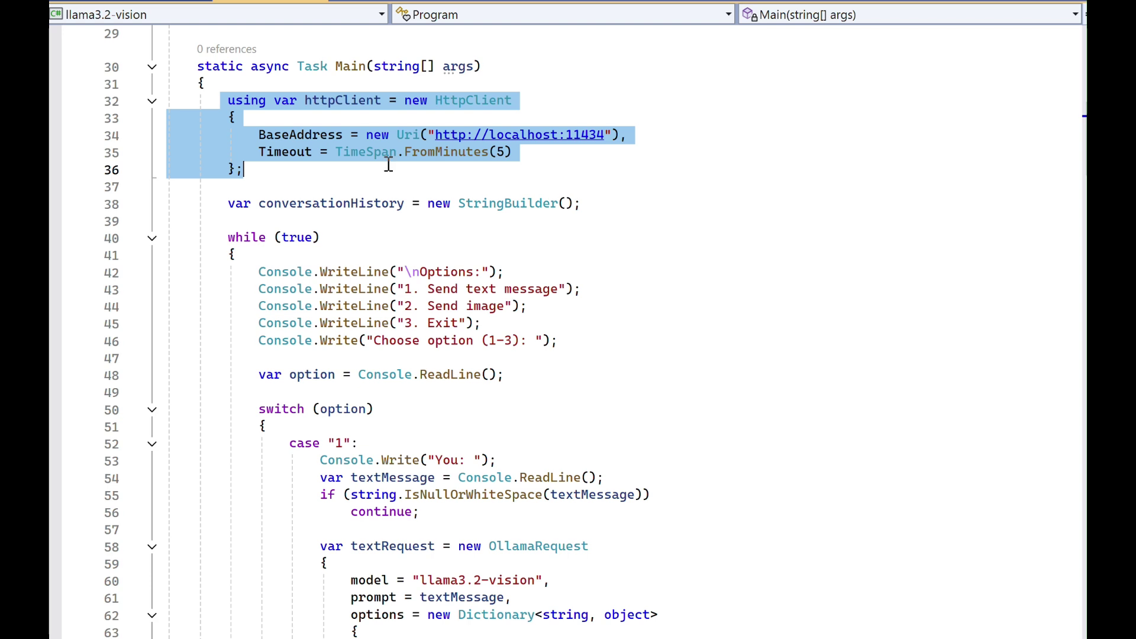
pyautogui.click(566, 169)
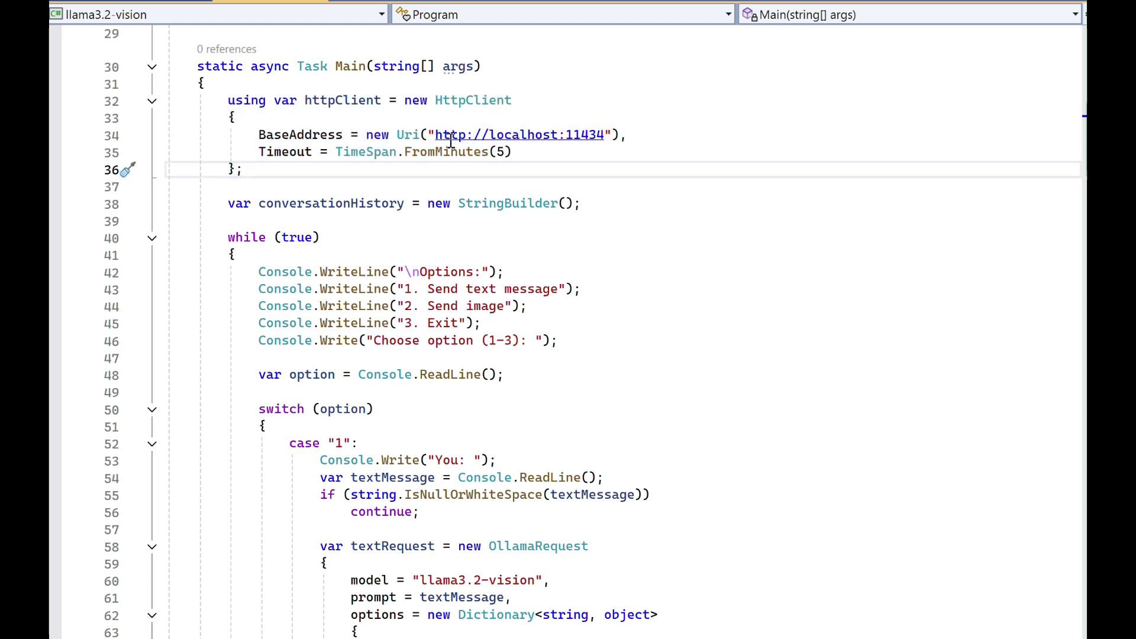
pyautogui.moveTo(428, 136); pyautogui.dragTo(603, 136)
pyautogui.click(658, 223)
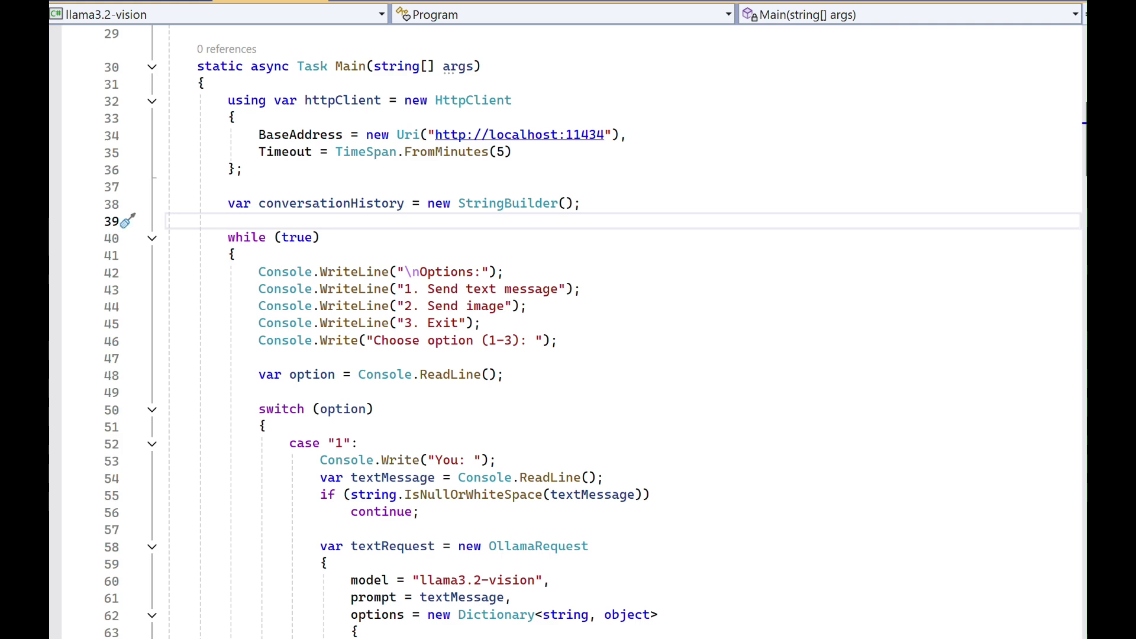
pyautogui.scroll(-6, 568, 337)
pyautogui.scroll(-1, 568, 337)
pyautogui.scroll(-3, 567, 337)
pyautogui.scroll(-4, 568, 338)
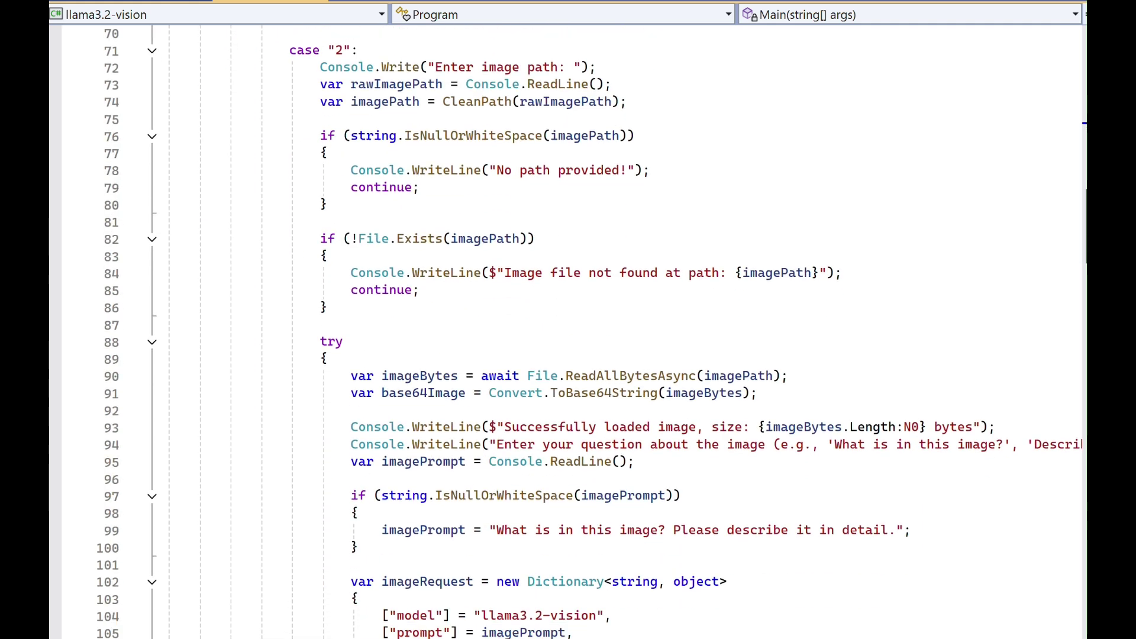
pyautogui.scroll(-1, 568, 337)
pyautogui.moveTo(320, 50)
pyautogui.mouseDown()
pyautogui.moveTo(612, 59)
pyautogui.moveTo(613, 69)
pyautogui.mouseUp()
pyautogui.click(664, 396)
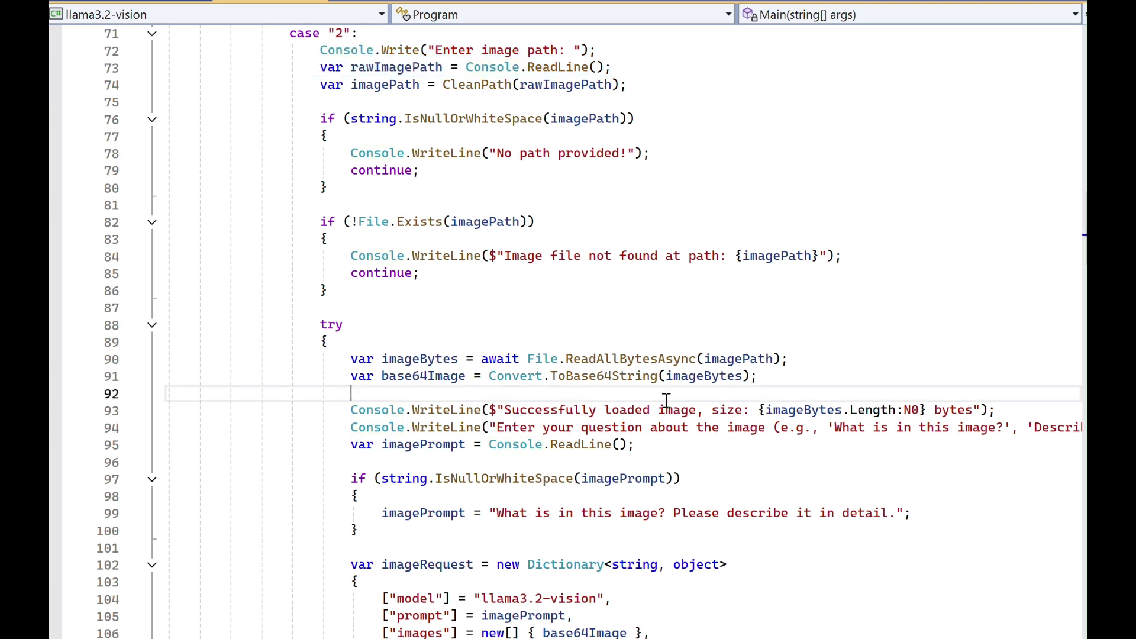
pyautogui.moveTo(336, 376); pyautogui.dragTo(819, 360)
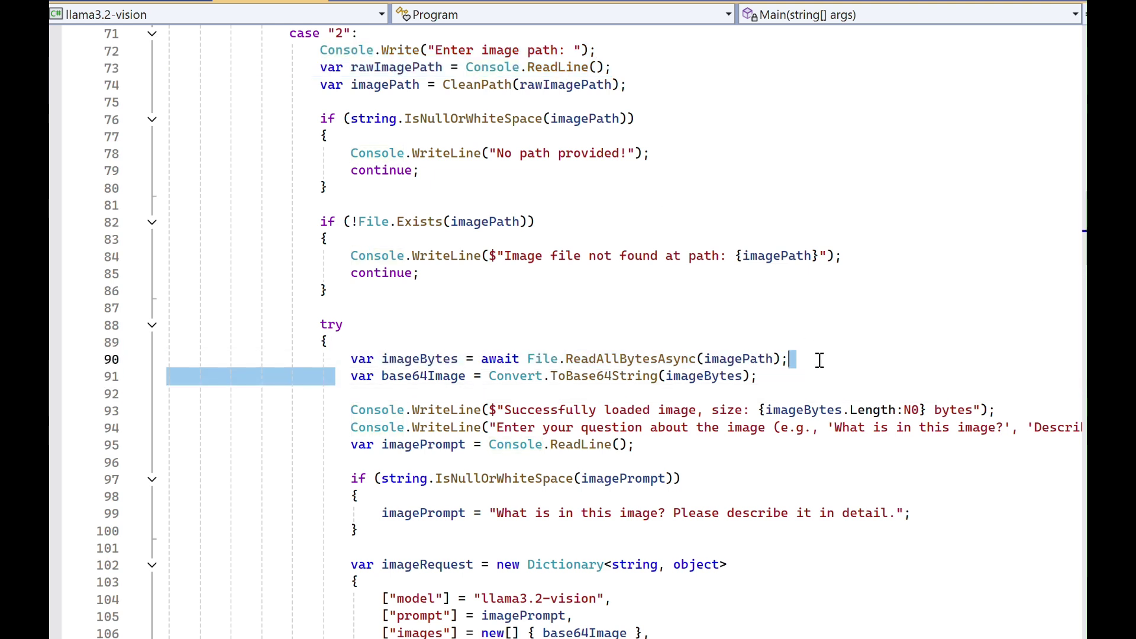
pyautogui.scroll(-1, 954, 305)
pyautogui.scroll(-4, 954, 306)
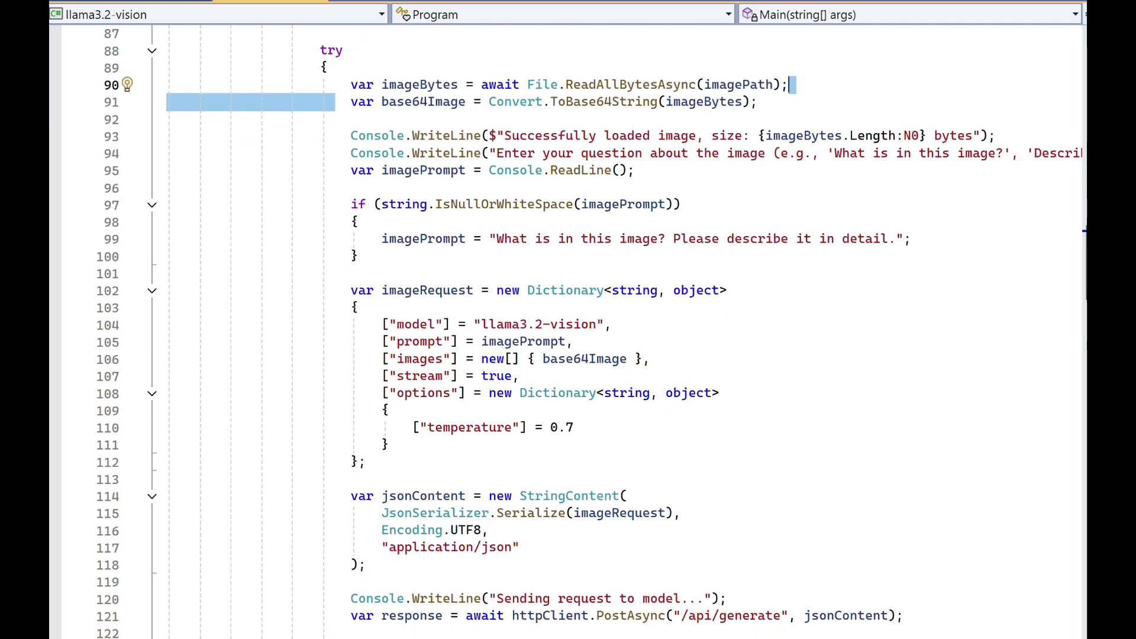
pyautogui.scroll(-1, 592, 332)
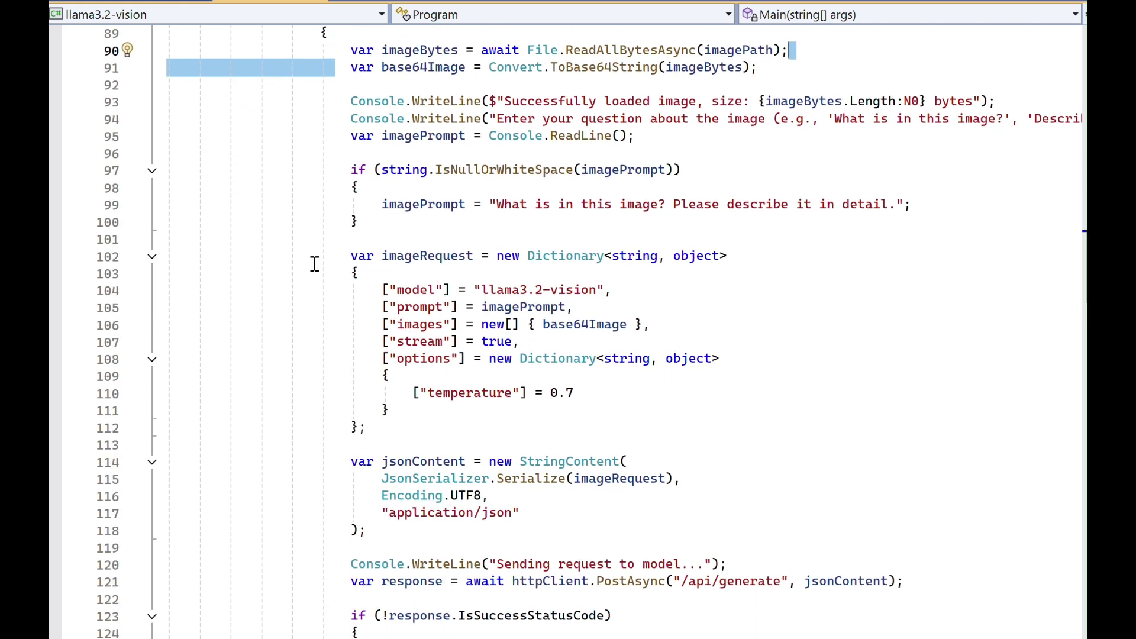
pyautogui.moveTo(313, 257)
pyautogui.mouseDown()
pyautogui.moveTo(666, 405)
pyautogui.moveTo(675, 432)
pyautogui.mouseUp()
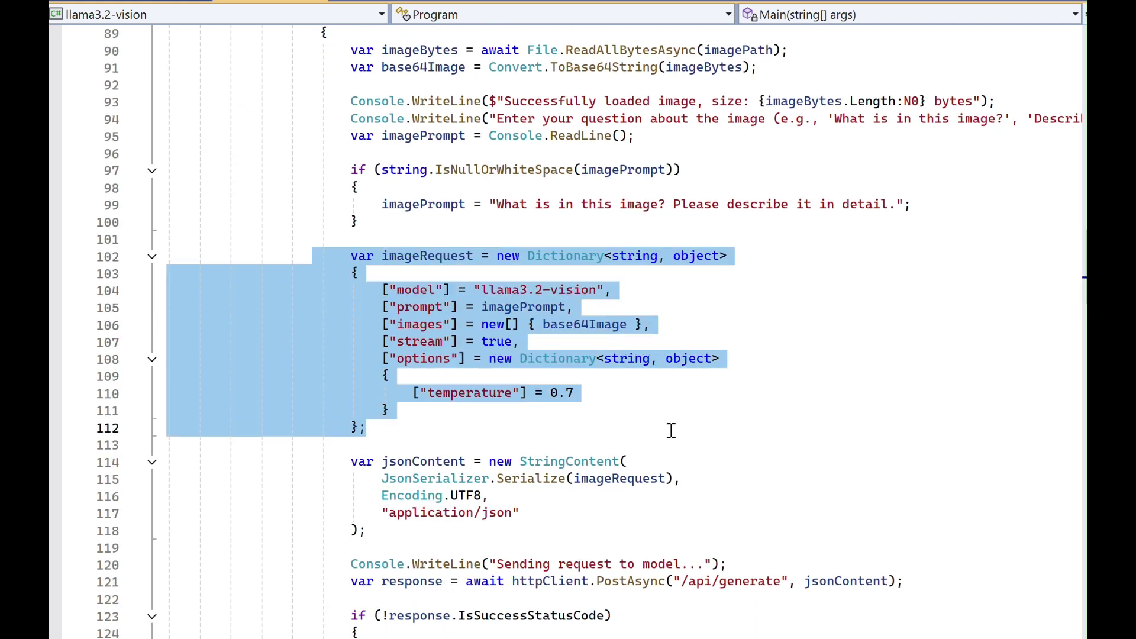
pyautogui.click(669, 431)
pyautogui.click(430, 396)
pyautogui.moveTo(430, 397); pyautogui.dragTo(507, 385)
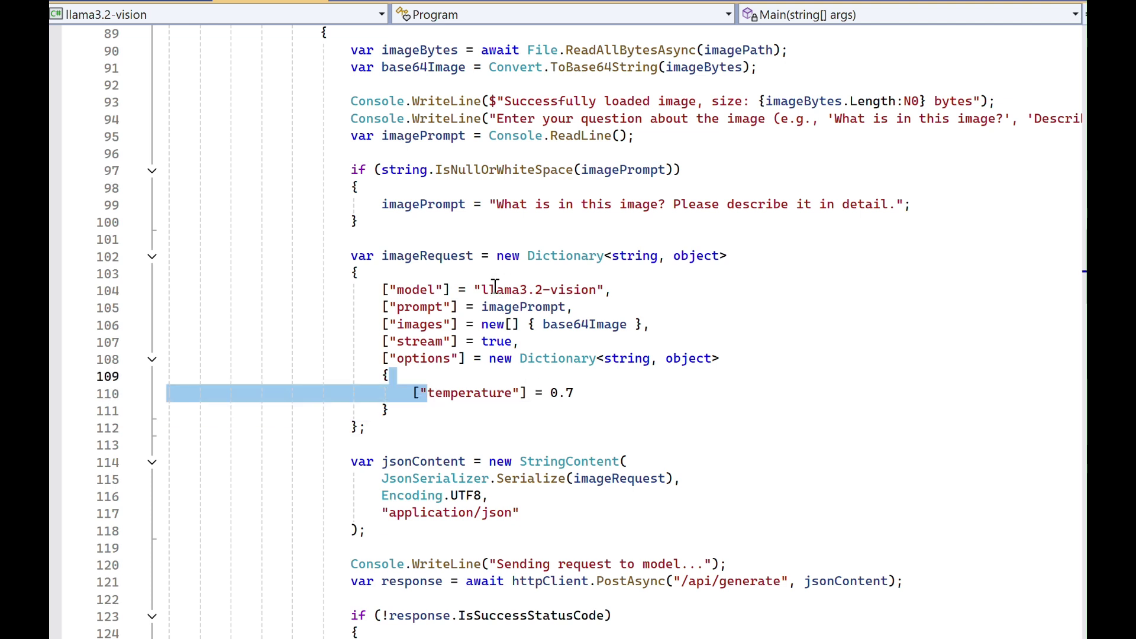
pyautogui.moveTo(482, 289); pyautogui.dragTo(622, 307)
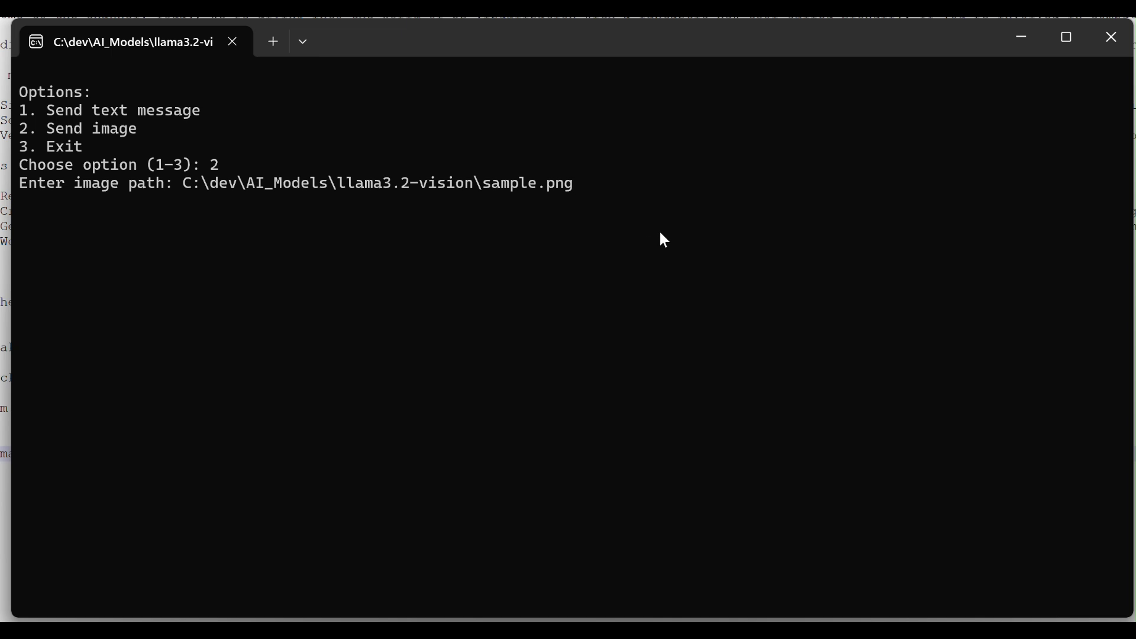
# - Submit the sample.png path, then send the copied example question without its stray leading quote
pyautogui.press('Return')
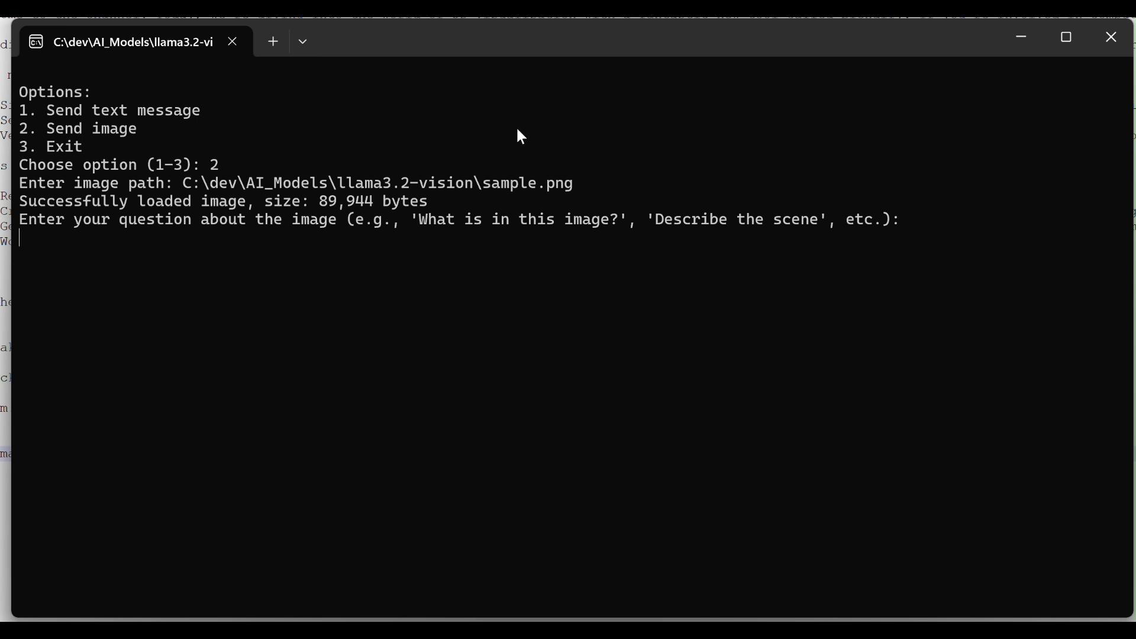
pyautogui.moveTo(413, 219); pyautogui.dragTo(617, 223)
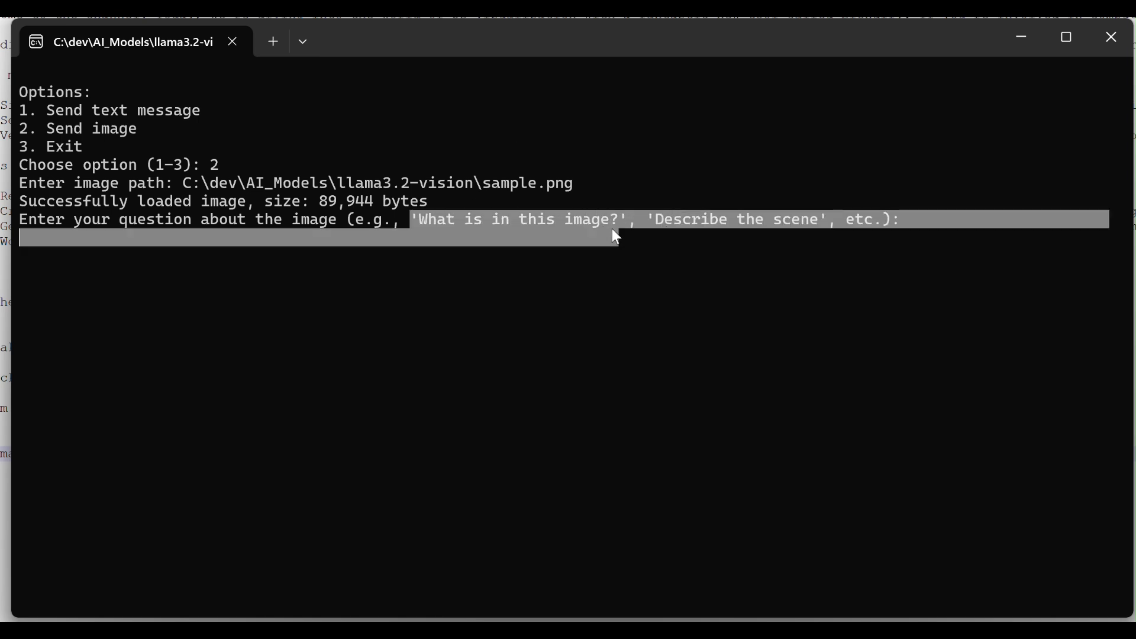
pyautogui.hotkey('ctrl', 'c')
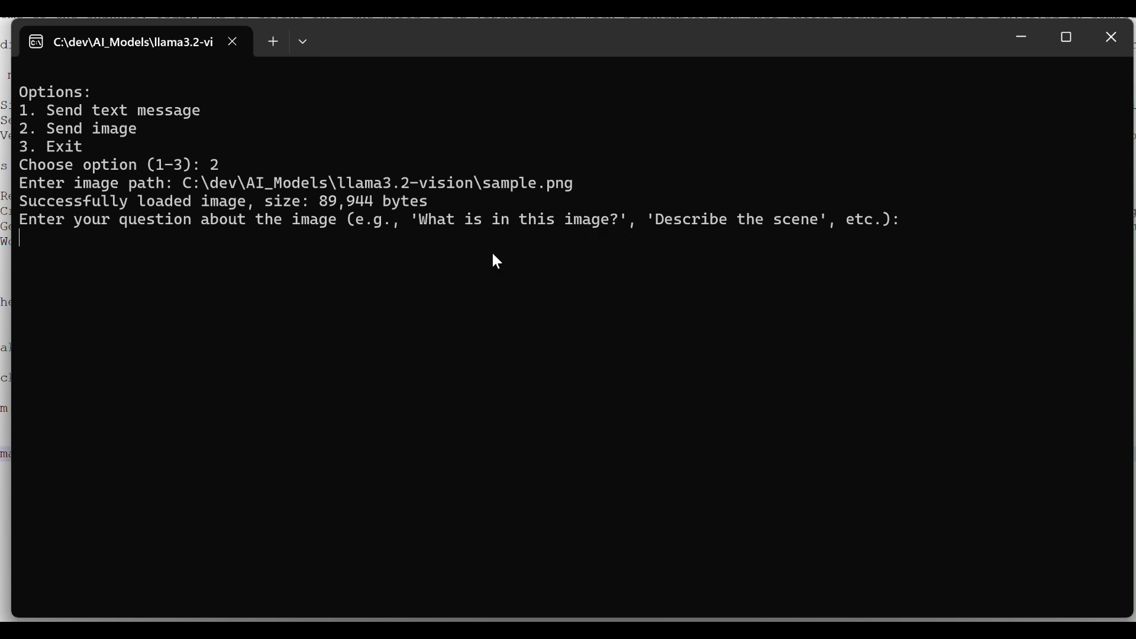
pyautogui.hotkey('ctrl', 'v')
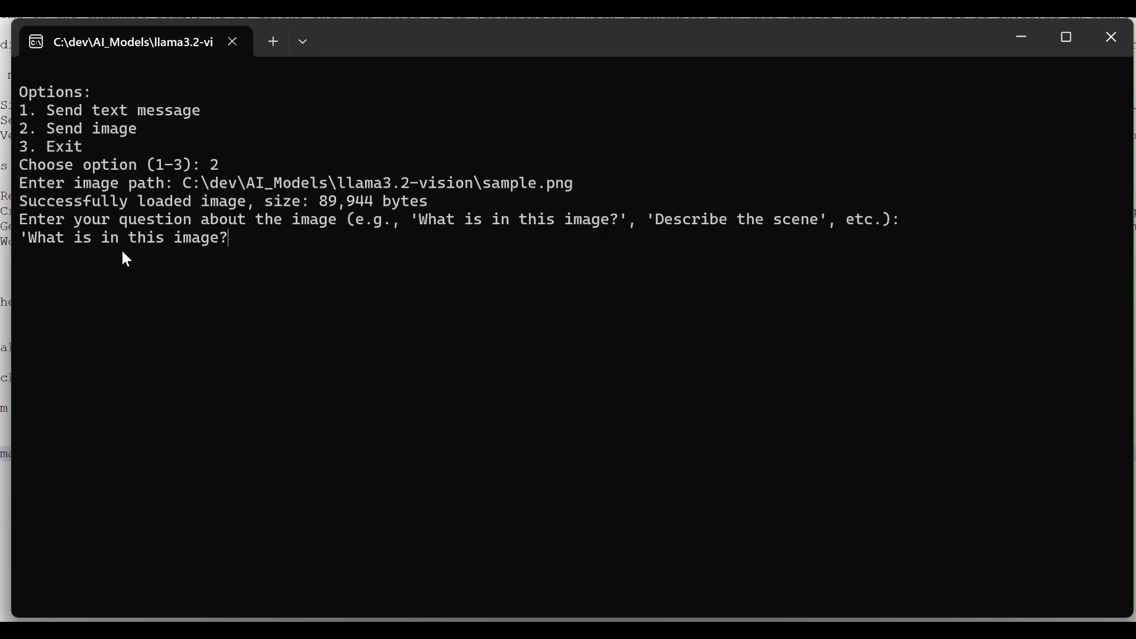
pyautogui.press('Home')
pyautogui.press('Delete')
pyautogui.press('Return')
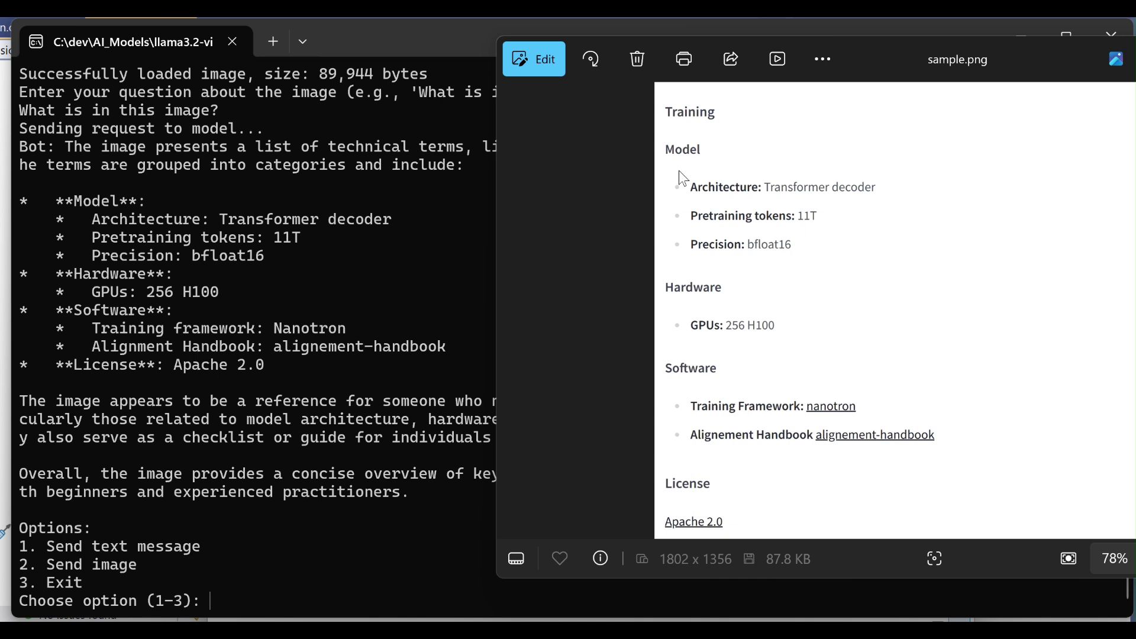
# - Highlight the model's spec list and bring up sample.png in Photos to compare
pyautogui.moveTo(57, 200)
pyautogui.mouseDown()
pyautogui.moveTo(101, 196)
pyautogui.moveTo(284, 330)
pyautogui.moveTo(310, 378)
pyautogui.mouseUp()
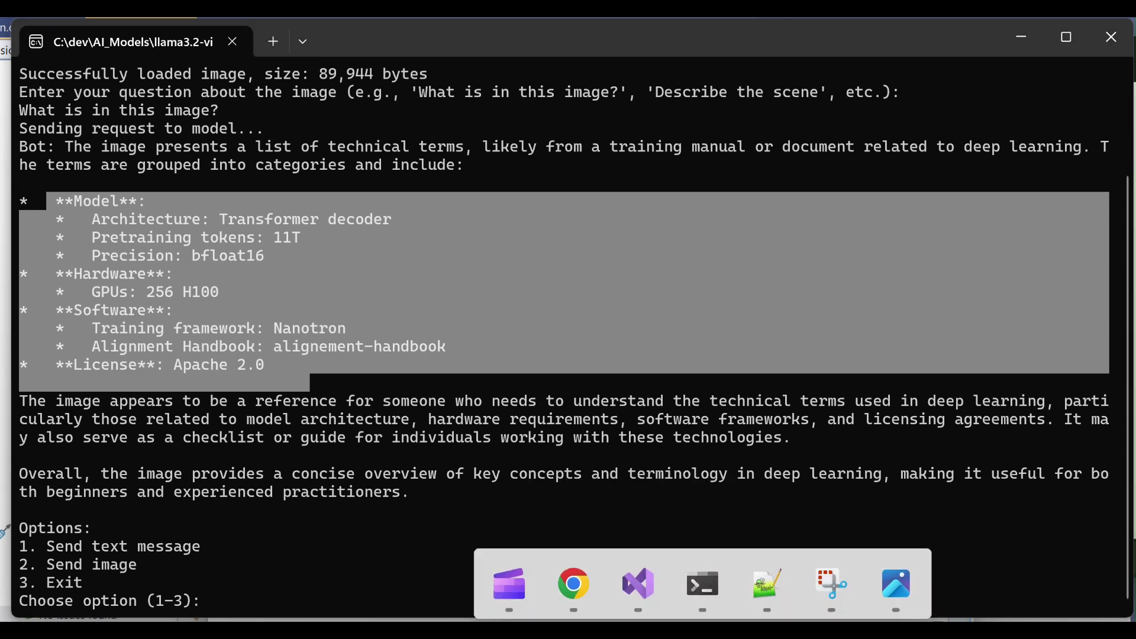
pyautogui.click(889, 594)
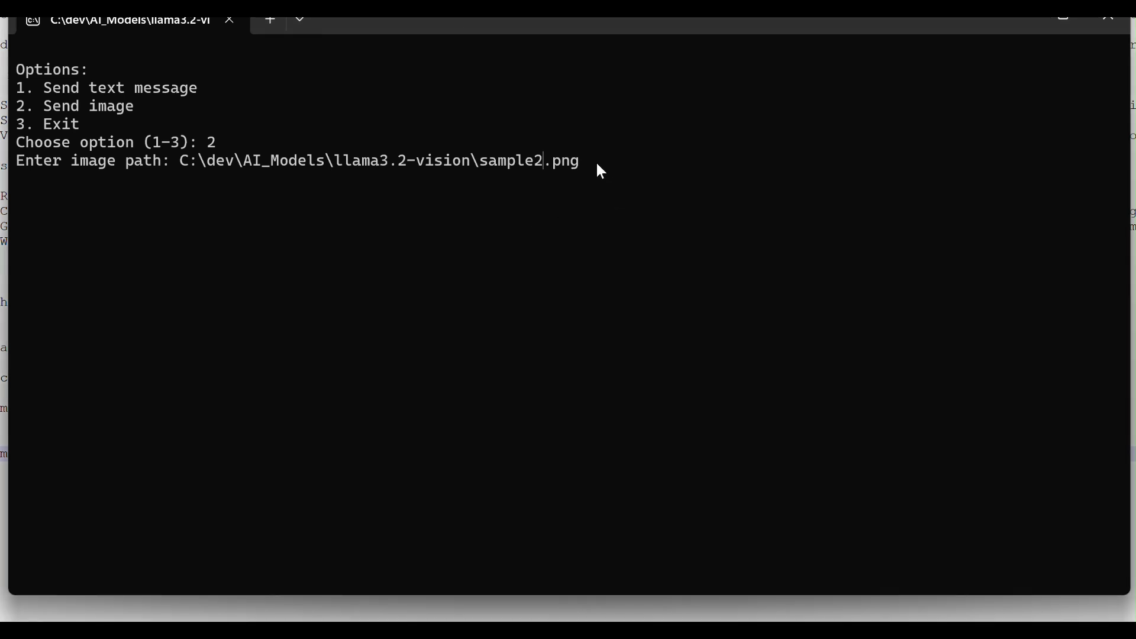
# - Submit the sample2.png path so the 529,410-byte image loads
pyautogui.press('Return')
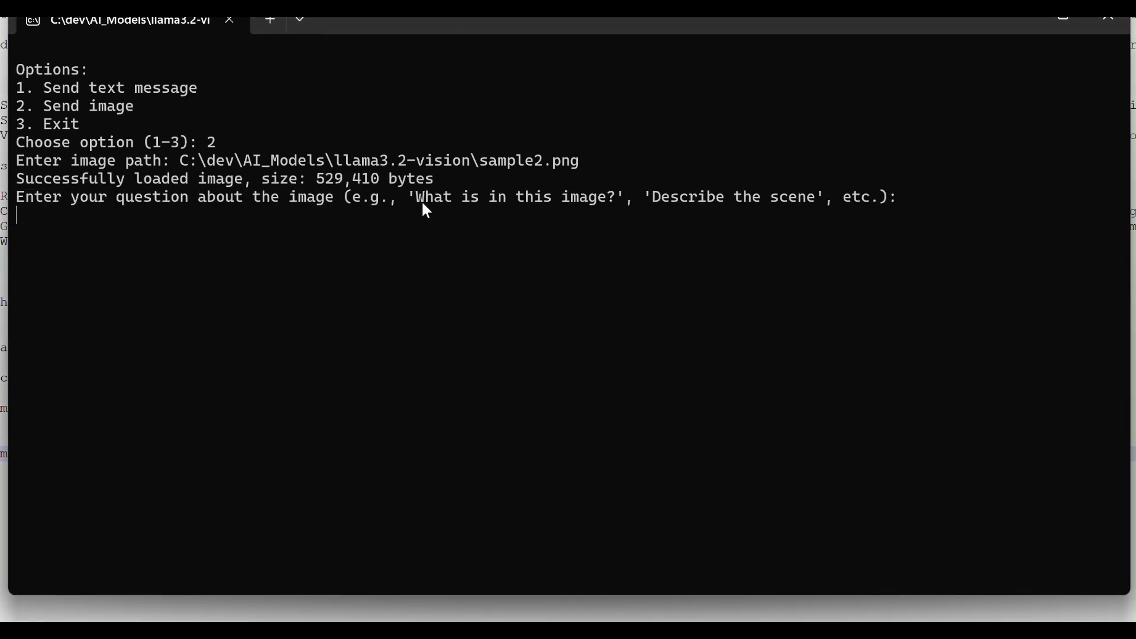